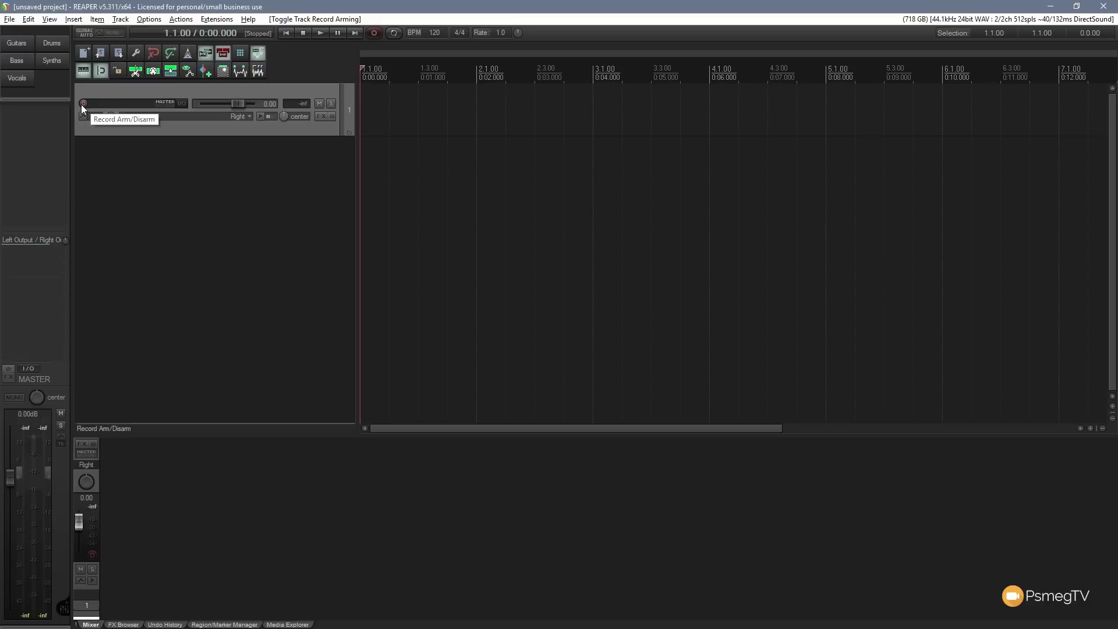
Arm the track for recording and record a first take about 5 seconds long from the project start.
scroll(299, 210, "up", 2)
left_click(82, 105)
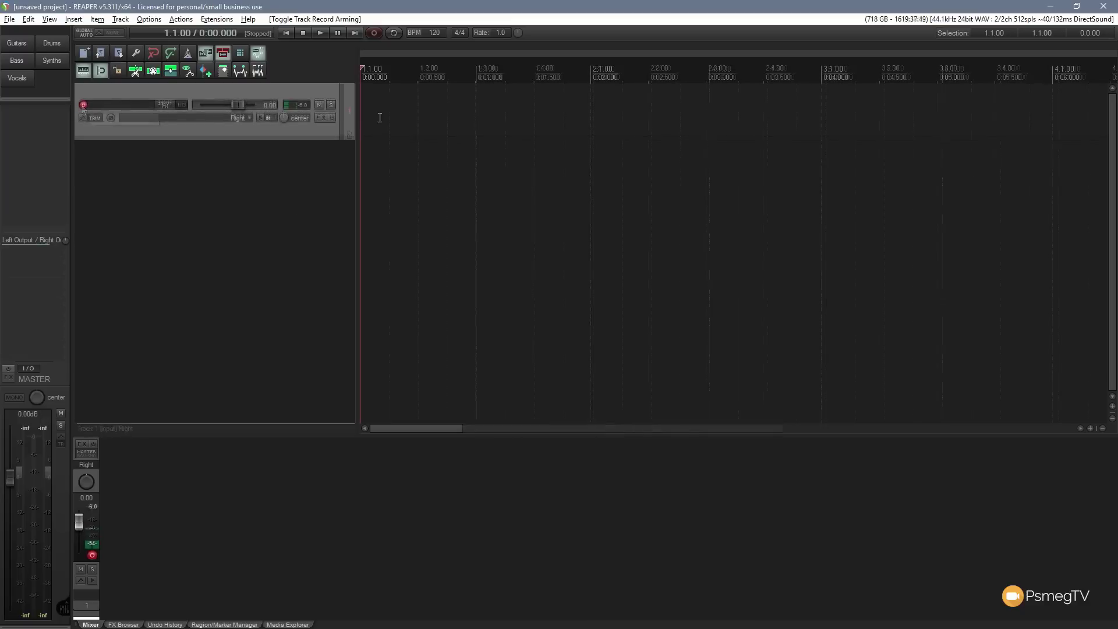
left_click(379, 33)
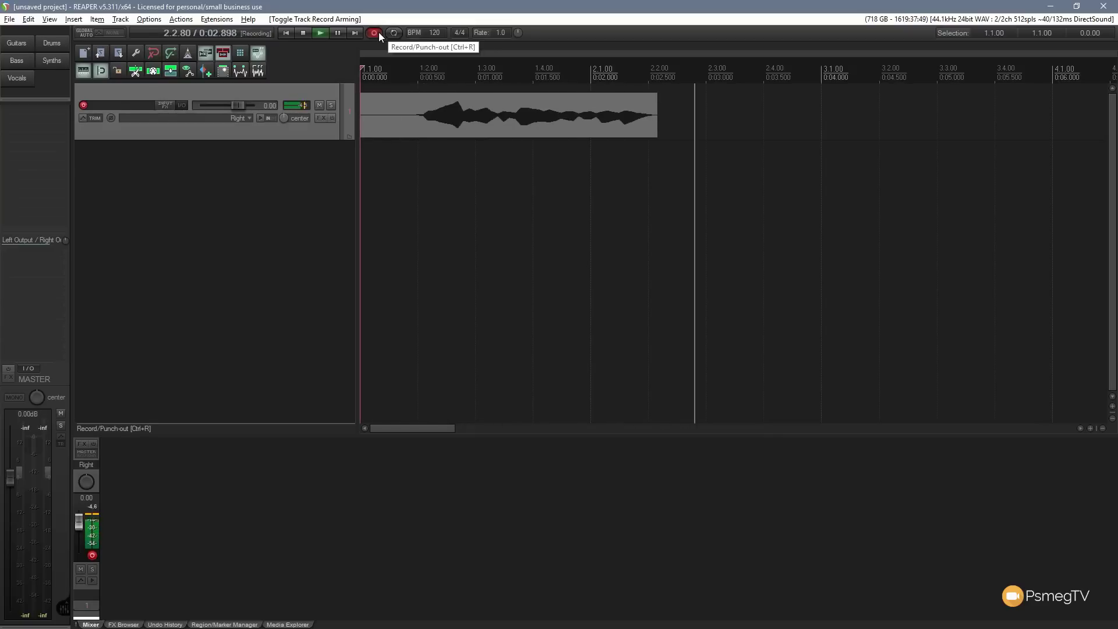
left_click(303, 32)
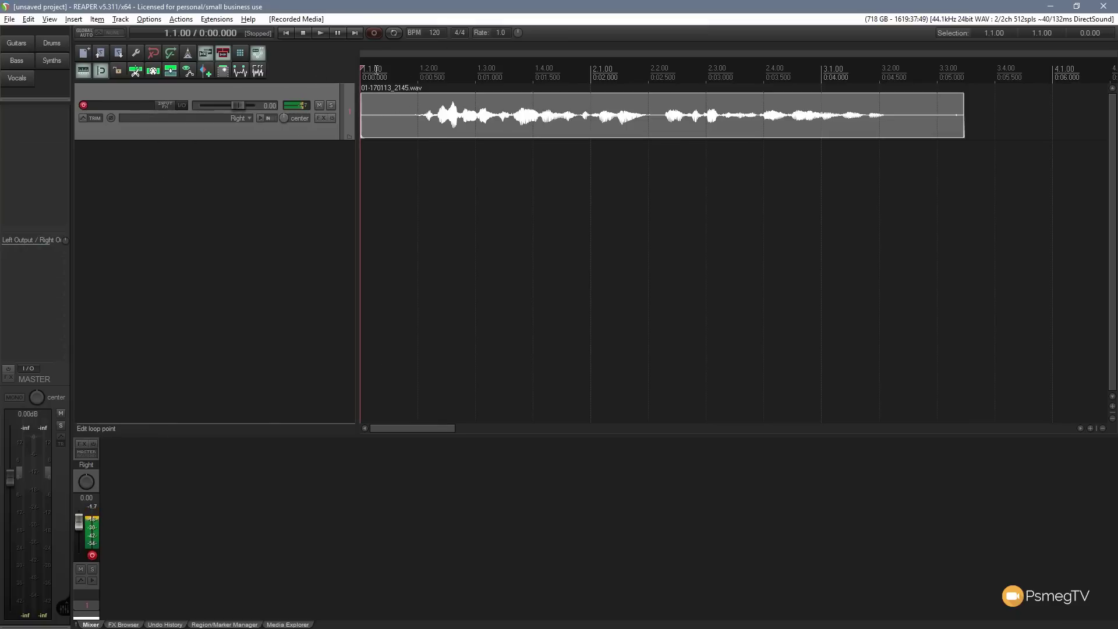
Record two more takes from the project start over the first recording on the same track.
left_click(379, 36)
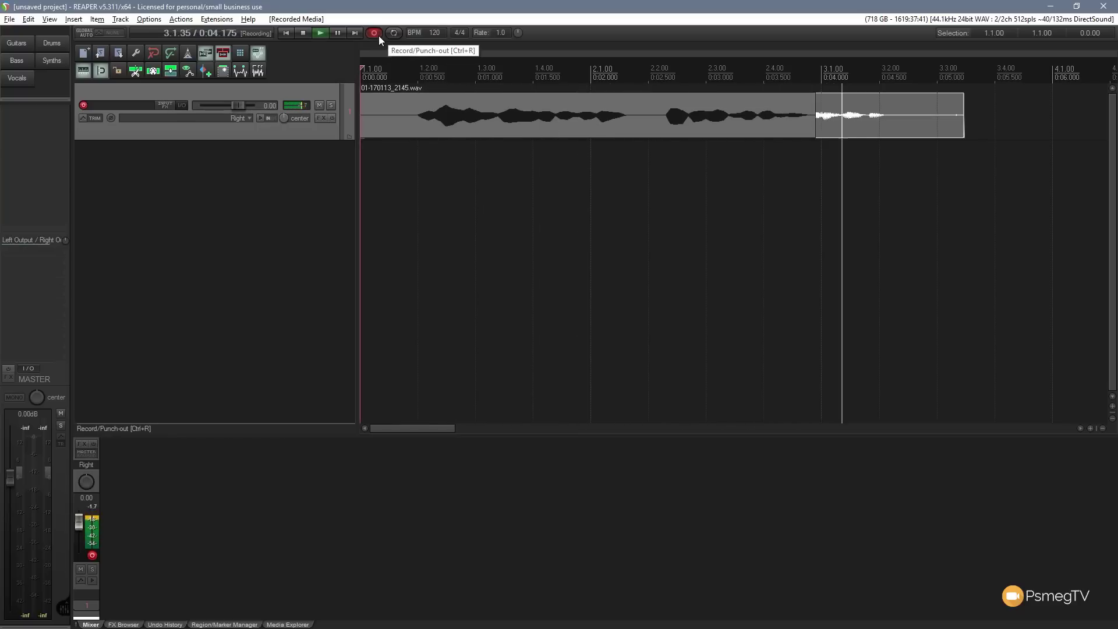
left_click(303, 33)
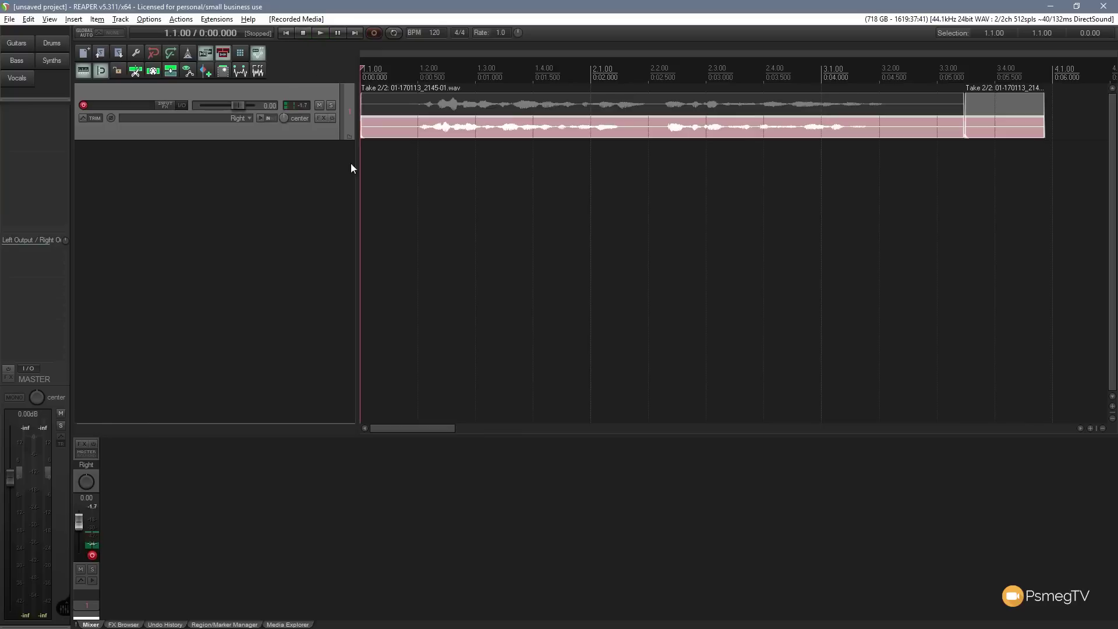
left_click(377, 36)
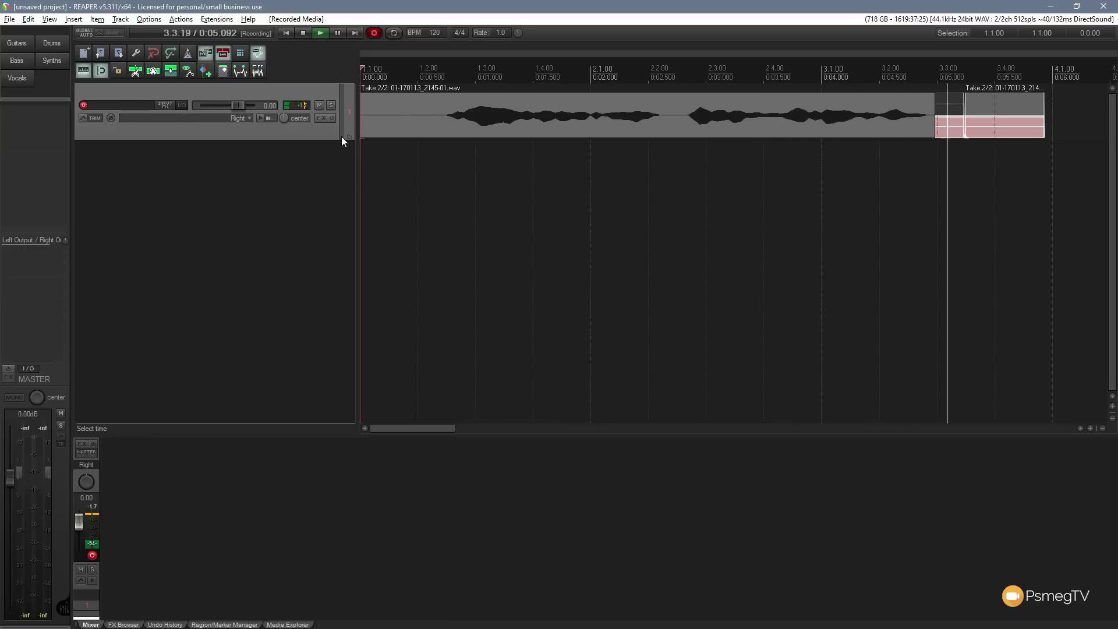
left_click(303, 33)
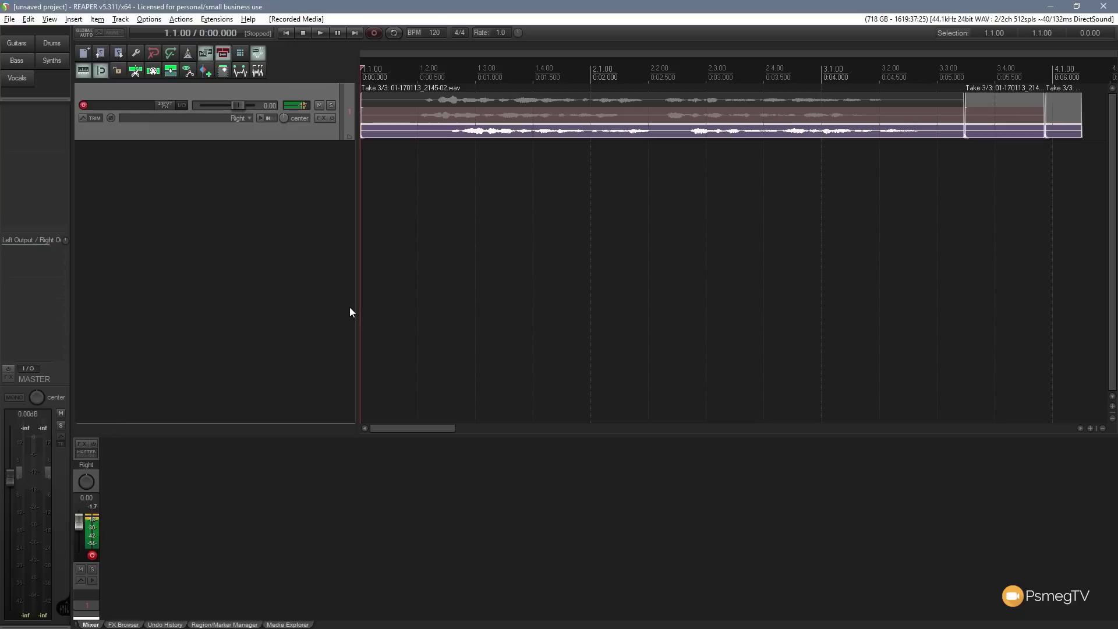
Enlarge the track's height to show the three take lanes, and switch the active take to take 2 and back to take 1.
left_click_drag(300, 141, 304, 271)
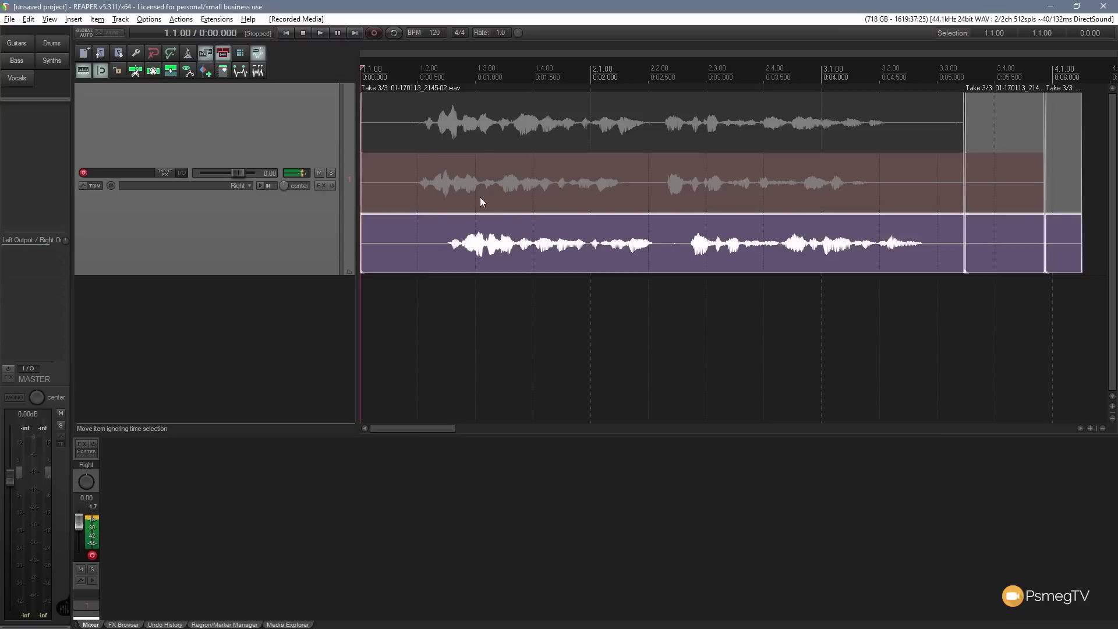
left_click(437, 162)
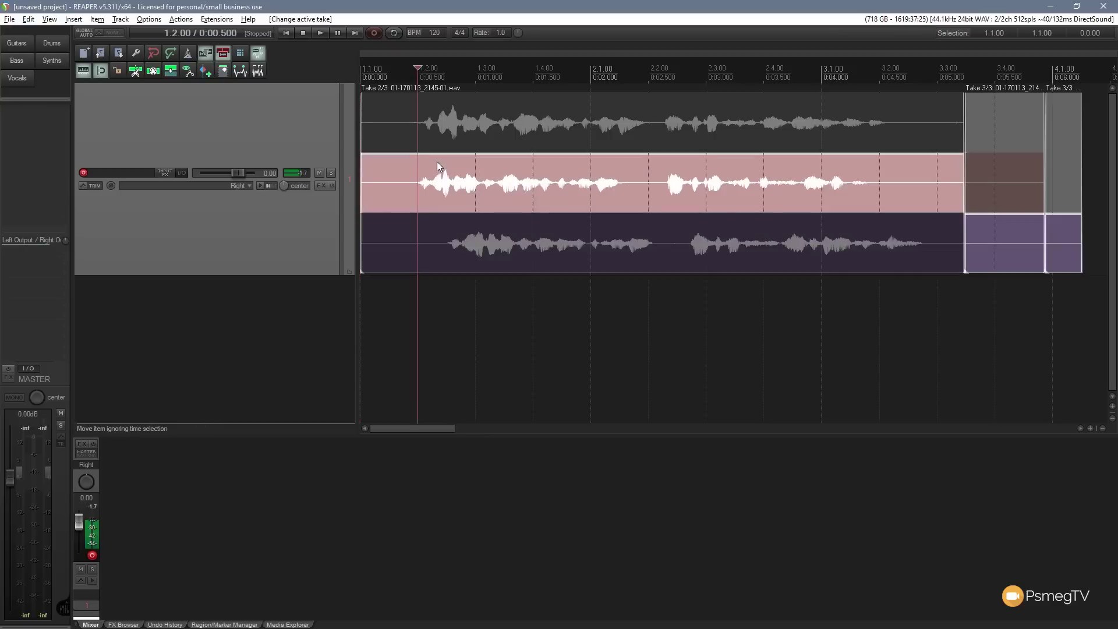
left_click(561, 103)
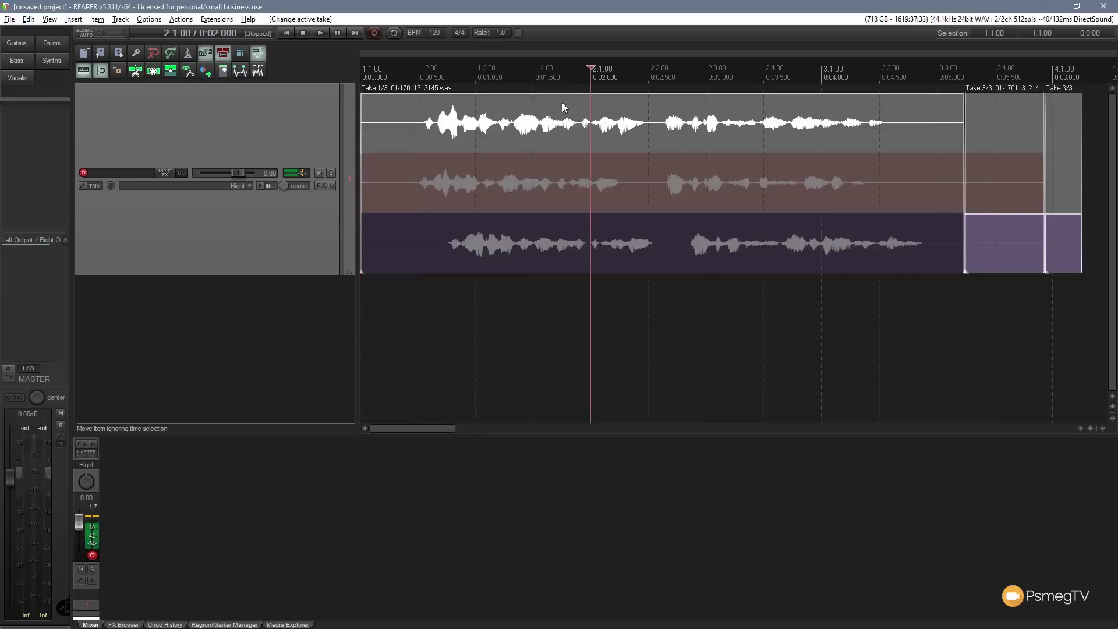
Delete the two short leftover items after the end of the main recorded item.
left_click_drag(1076, 301, 1001, 119)
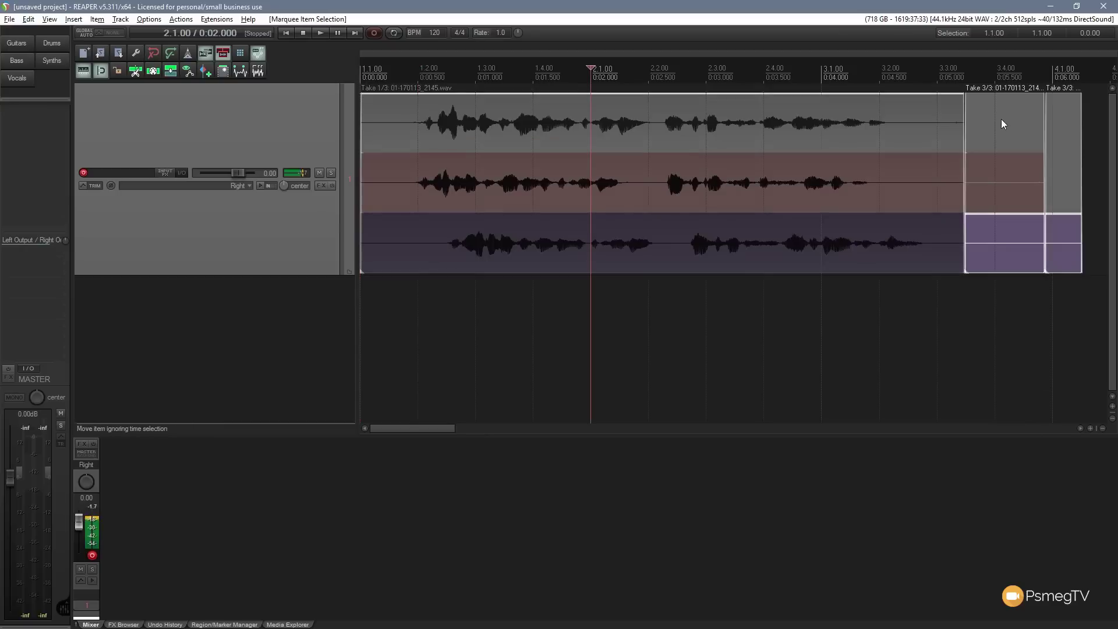
key("Delete")
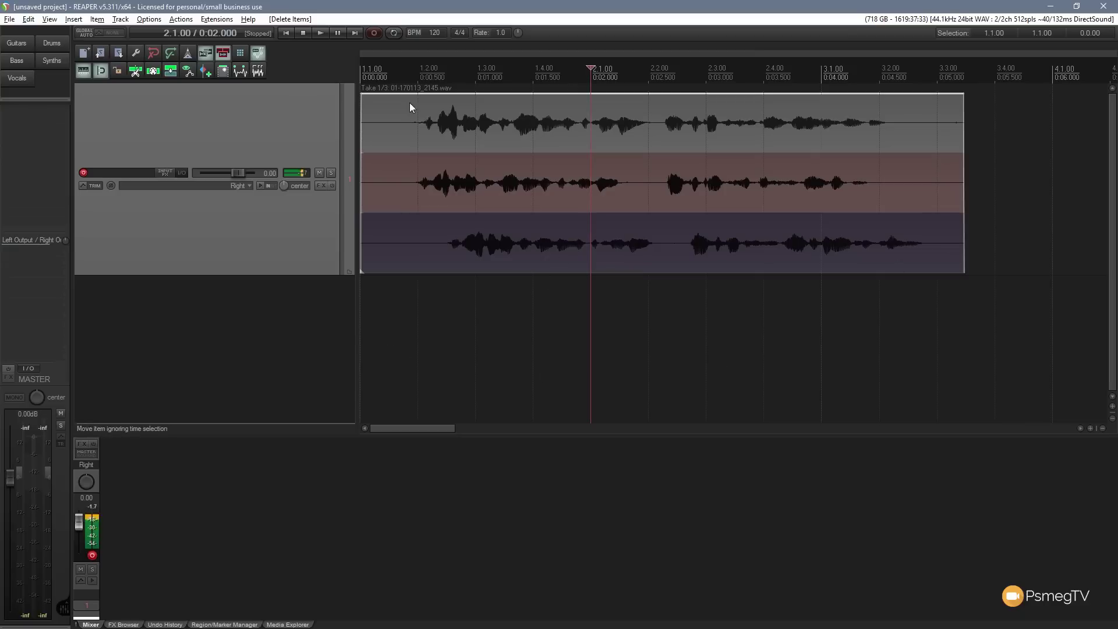
Play back take 2 and take 1 of the recorded item to compare them.
left_click(413, 169)
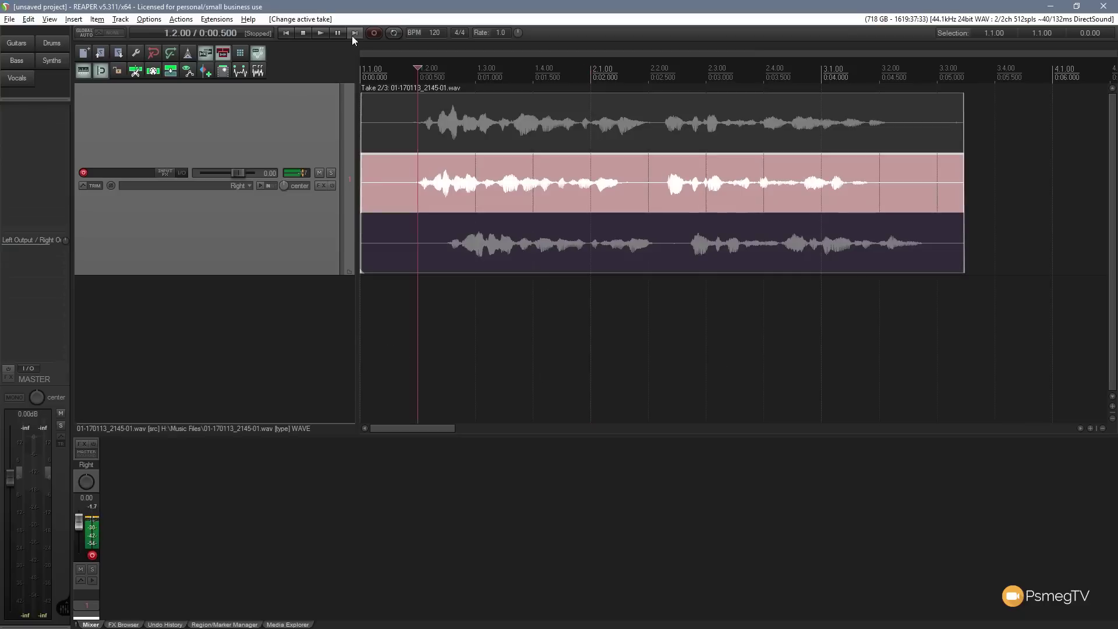
left_click(320, 32)
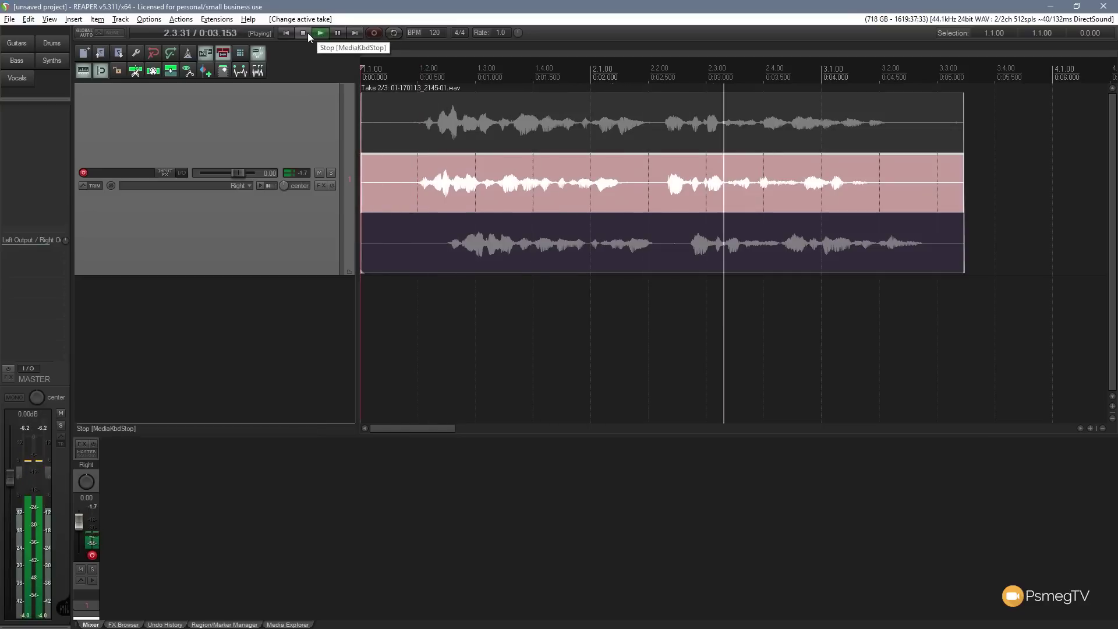
left_click(306, 32)
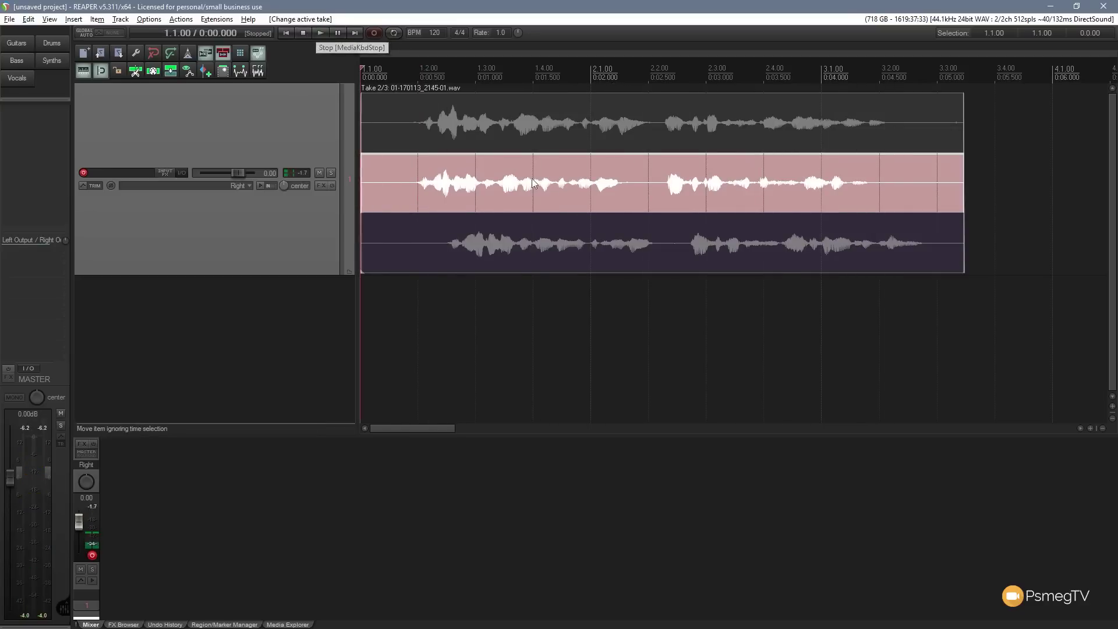
left_click(401, 101)
left_click(320, 33)
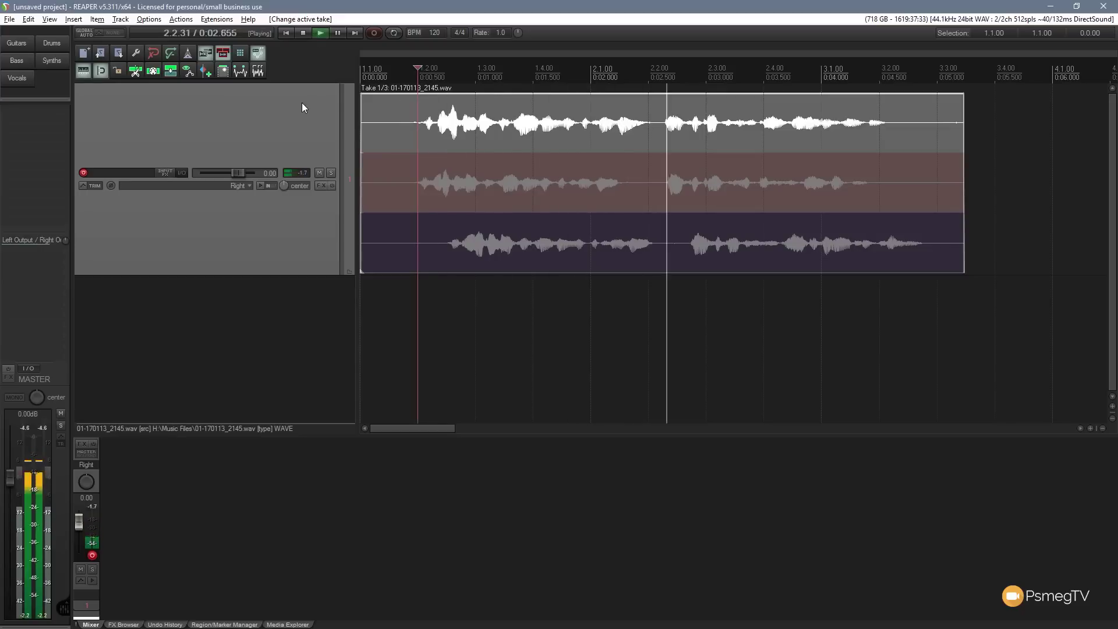
left_click(305, 32)
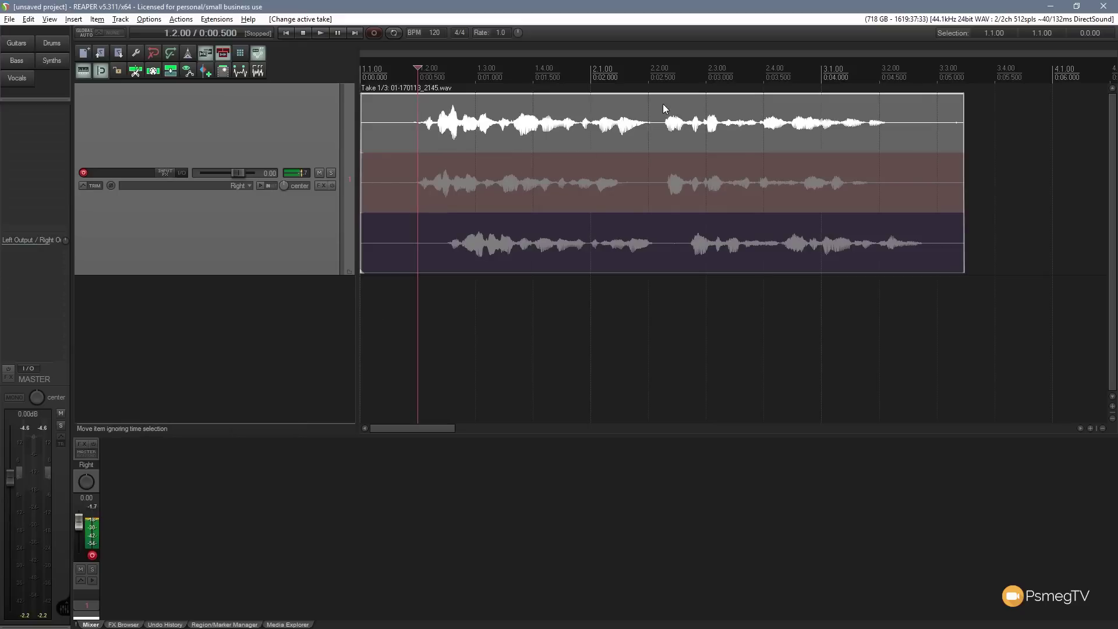
Turn off snapping and split the item in the pause between the two phrases at about 2.58 seconds.
left_click(102, 71)
left_click(137, 69)
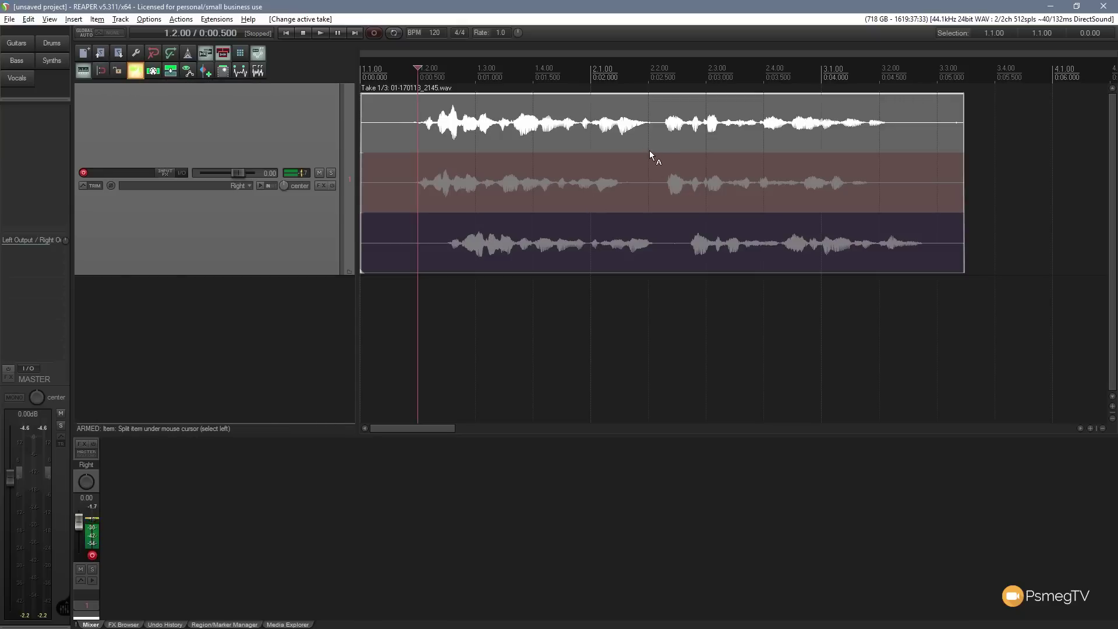
left_click(658, 110)
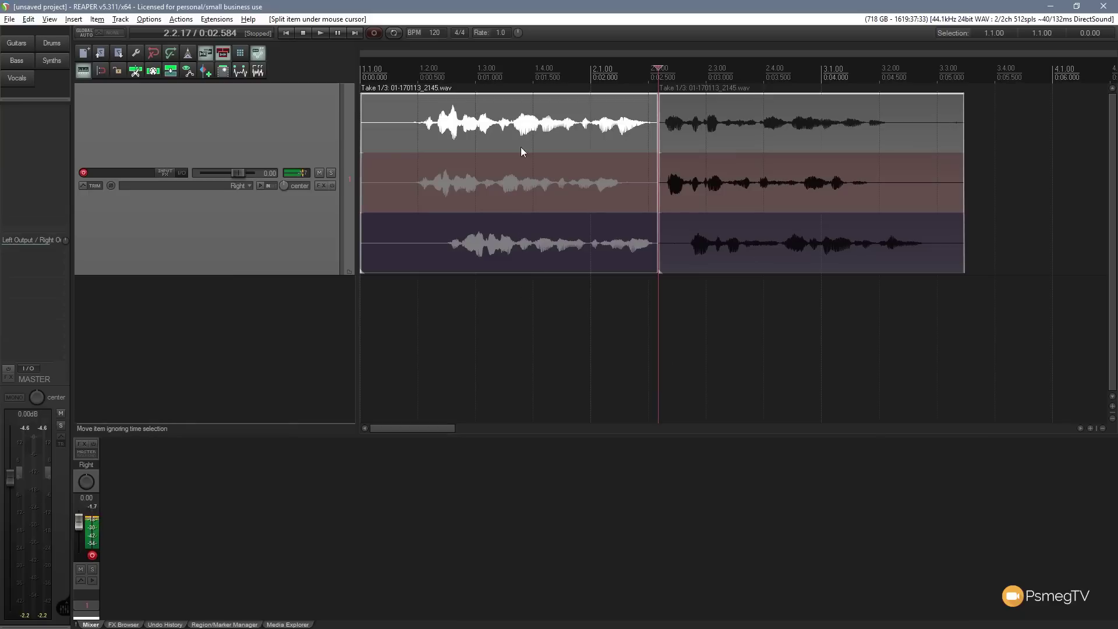
Activate take 2 for the first section, select take 1 in the second section, and play the combination from the start.
left_click(420, 165)
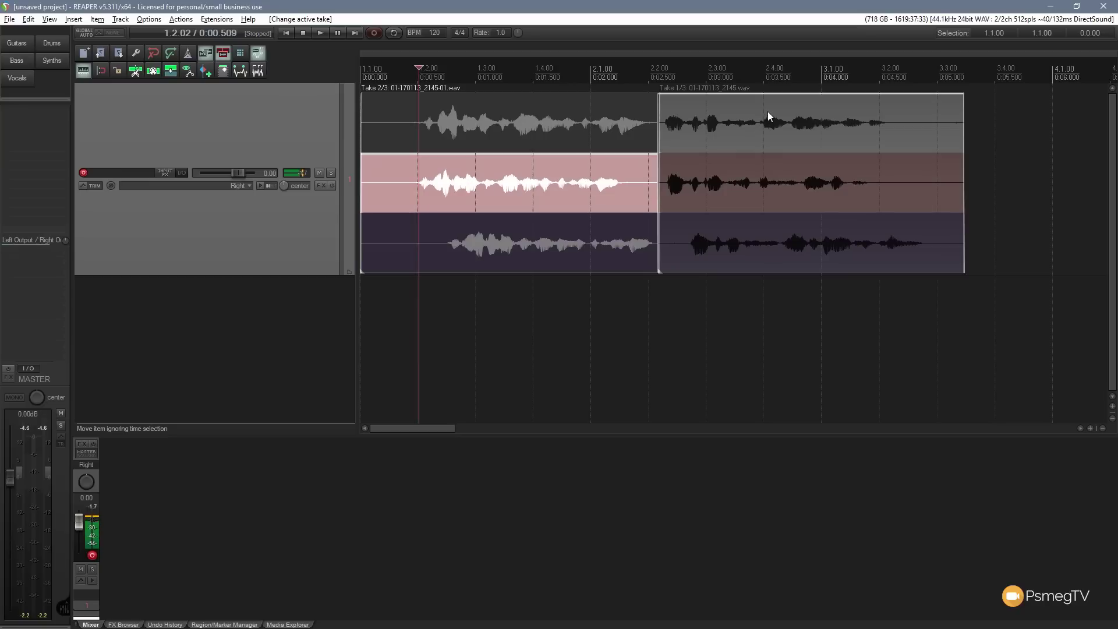
left_click(597, 165)
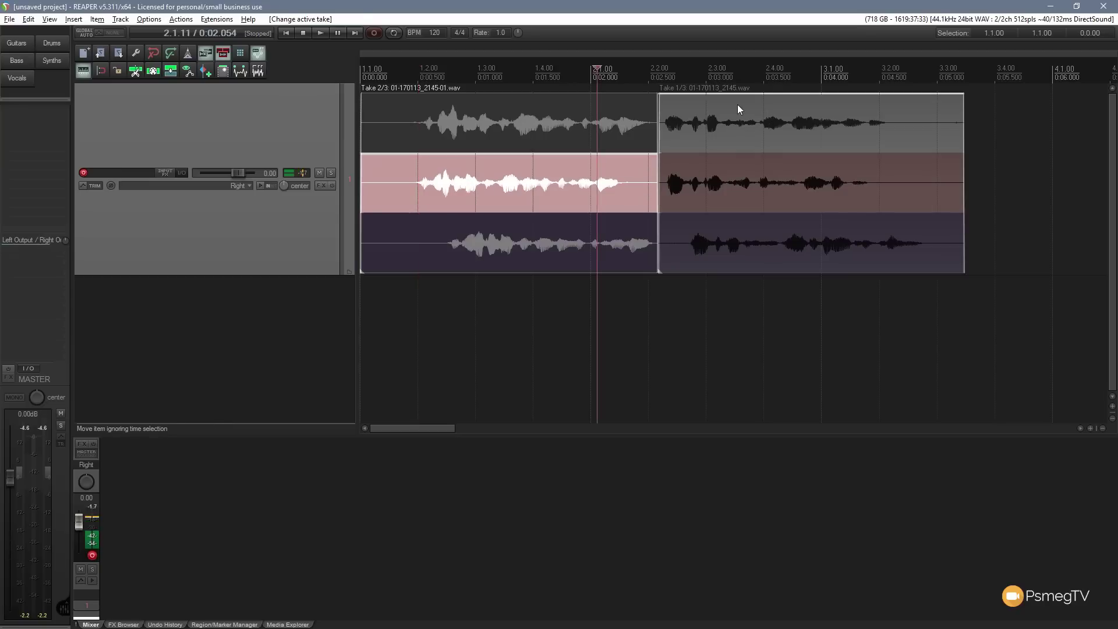
left_click(738, 104)
left_click(287, 33)
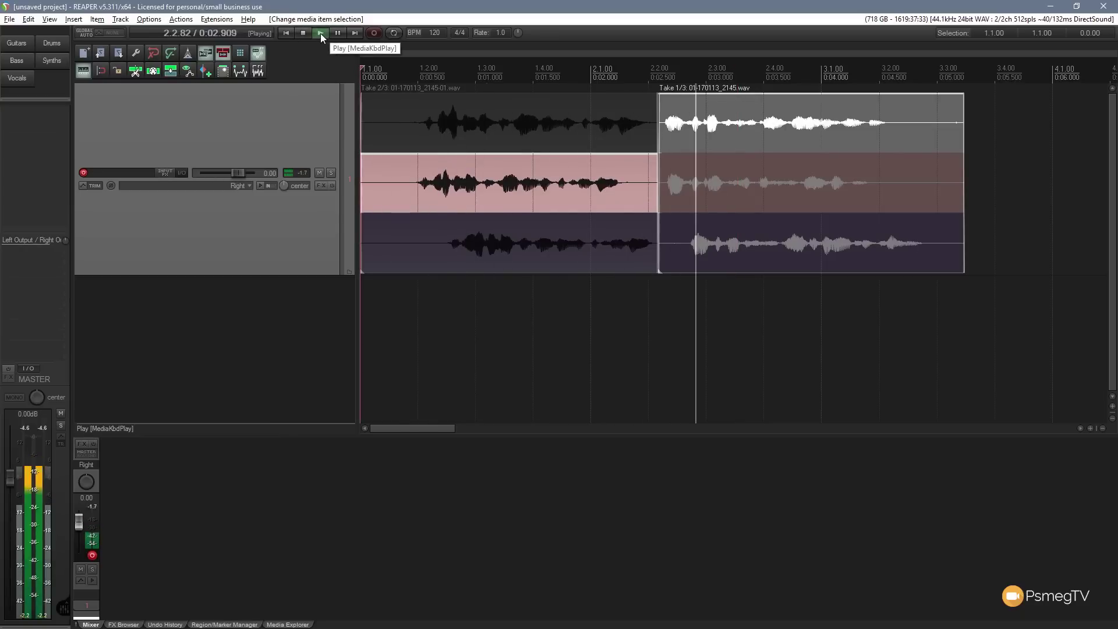
left_click(305, 33)
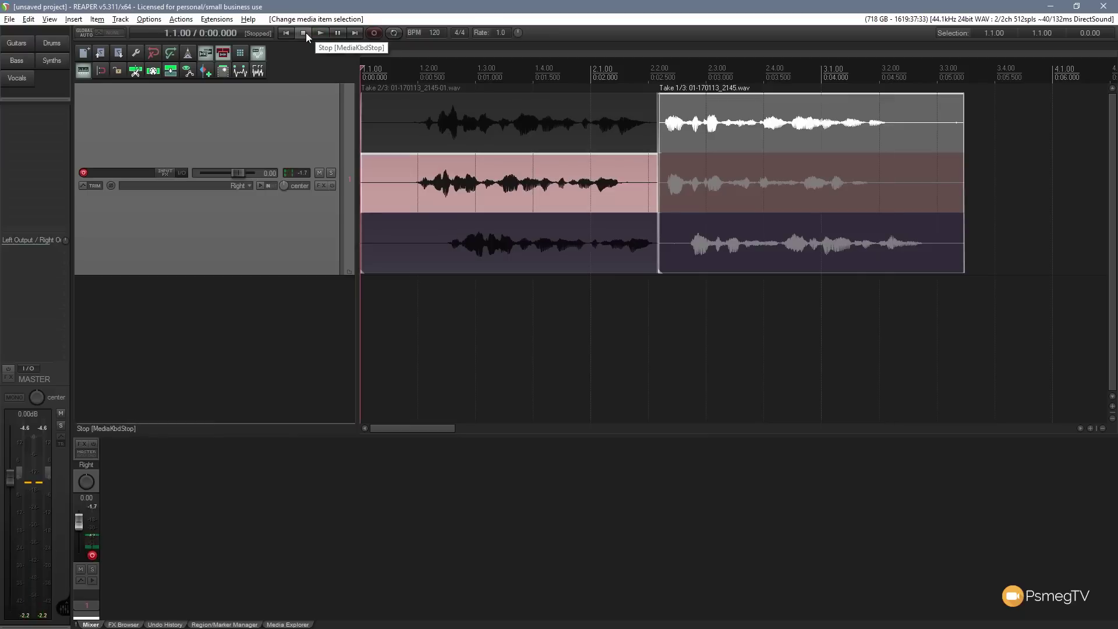
Activate take 3 for the second section and play the combined takes from the start.
left_click(725, 226)
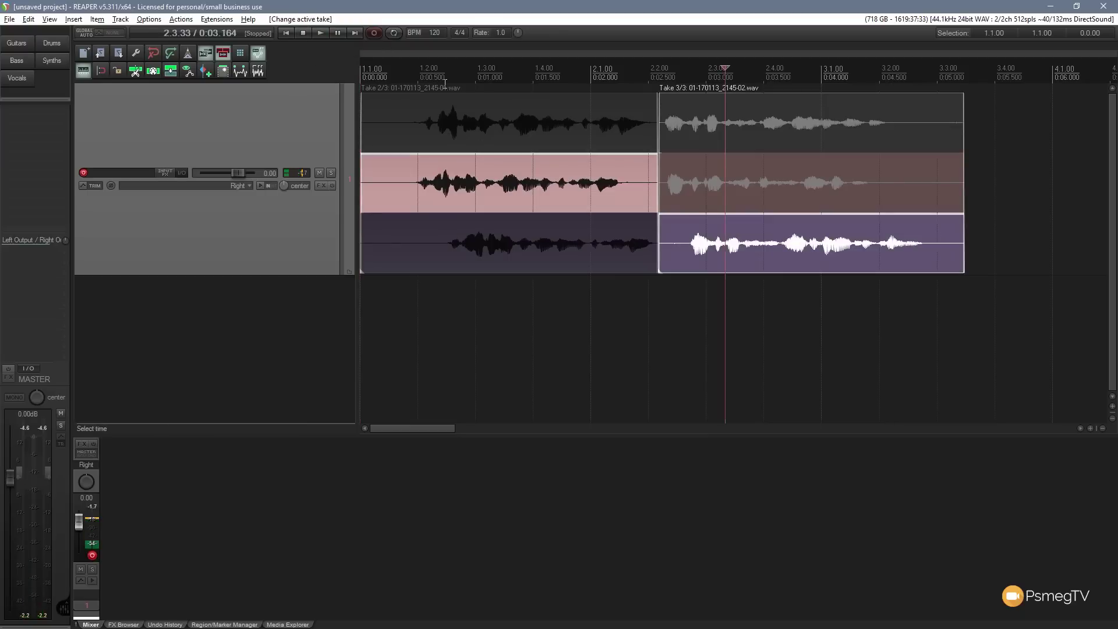
left_click(319, 35)
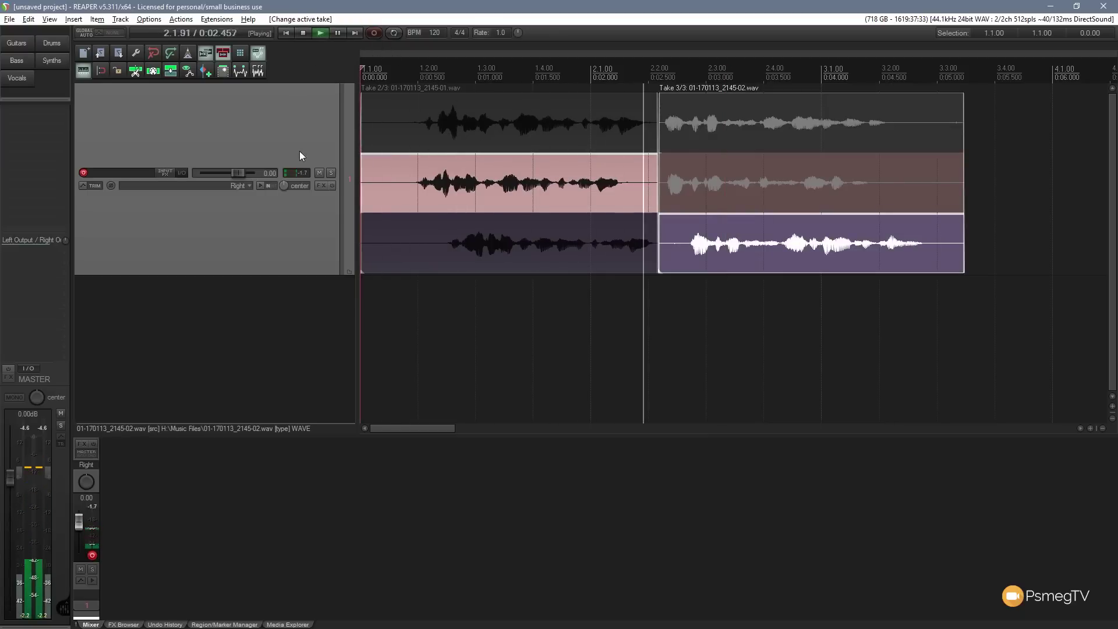
left_click(304, 34)
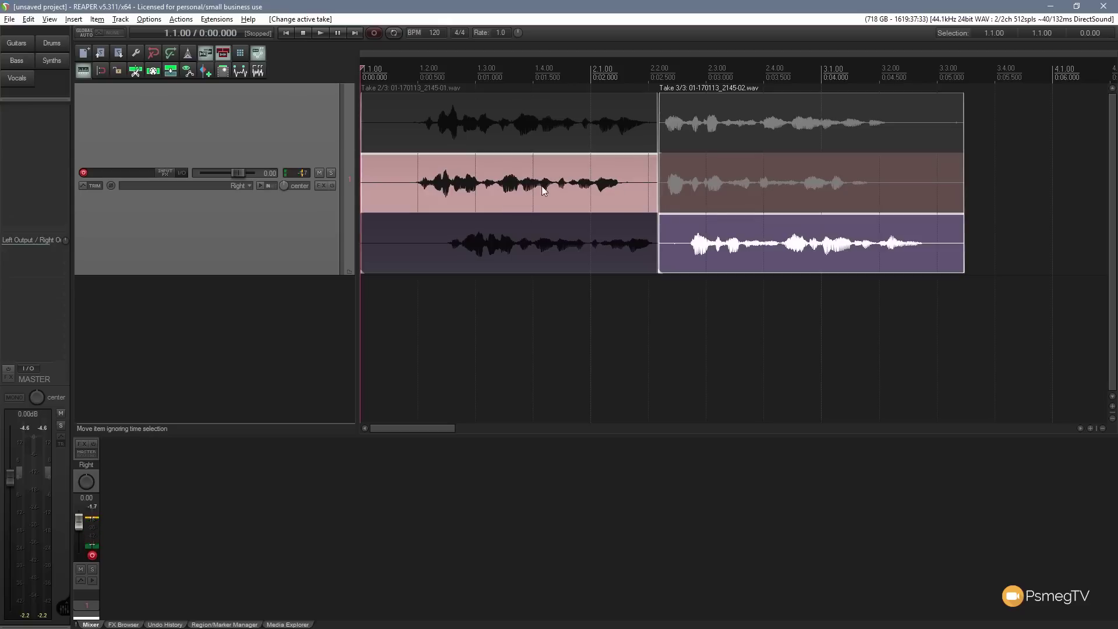
Select the first section, collapse the take lanes to show only the active takes, and expand all lanes again.
left_click(495, 159)
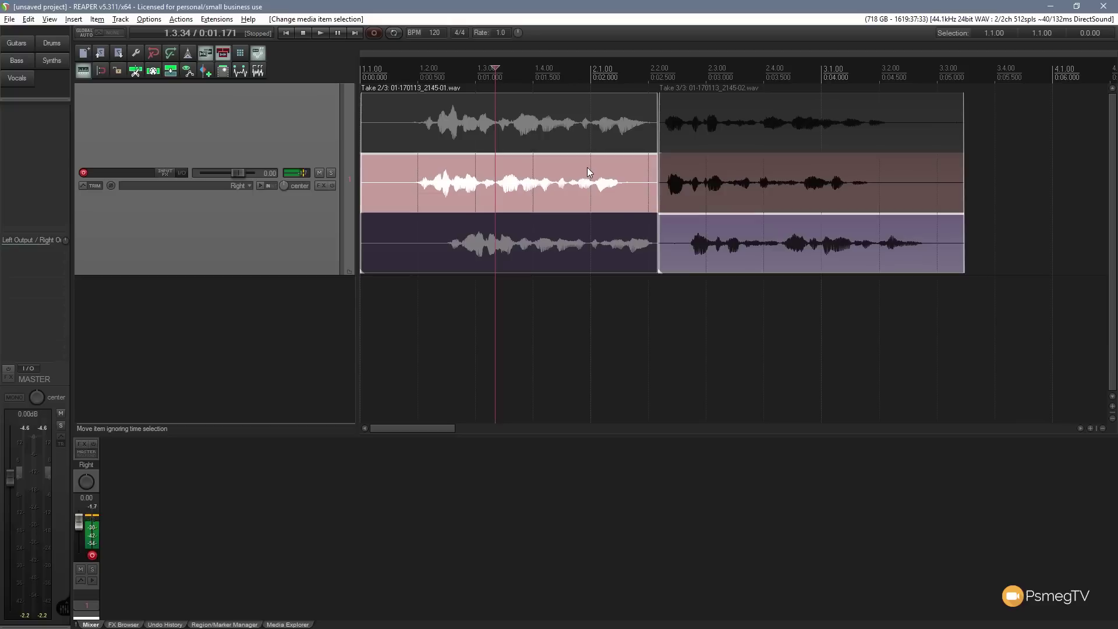
left_click(427, 172)
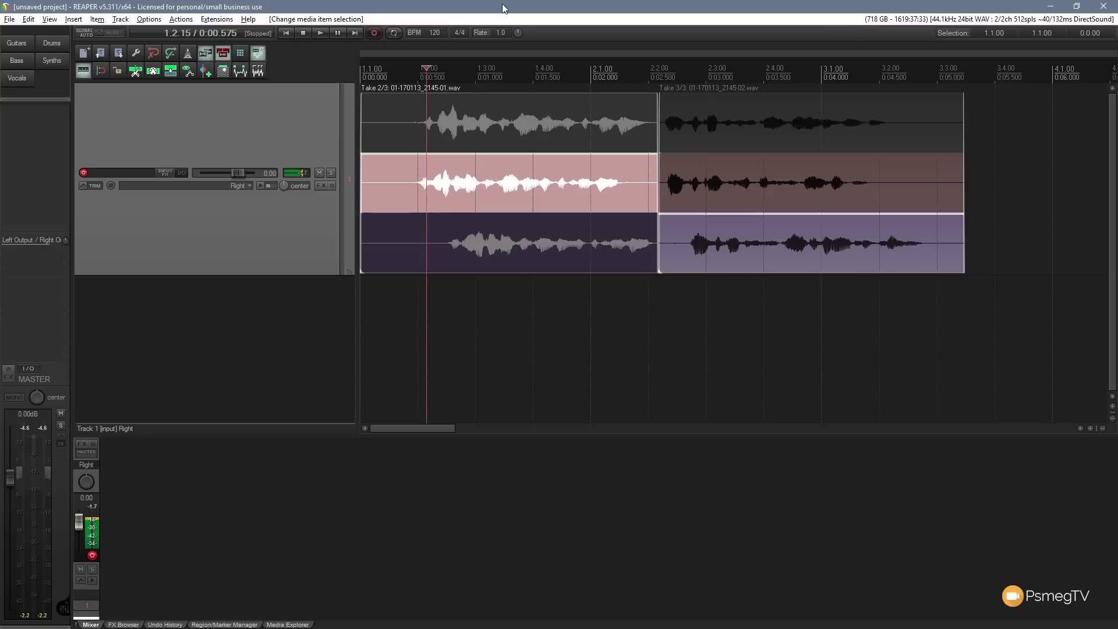
key("ctrl+l")
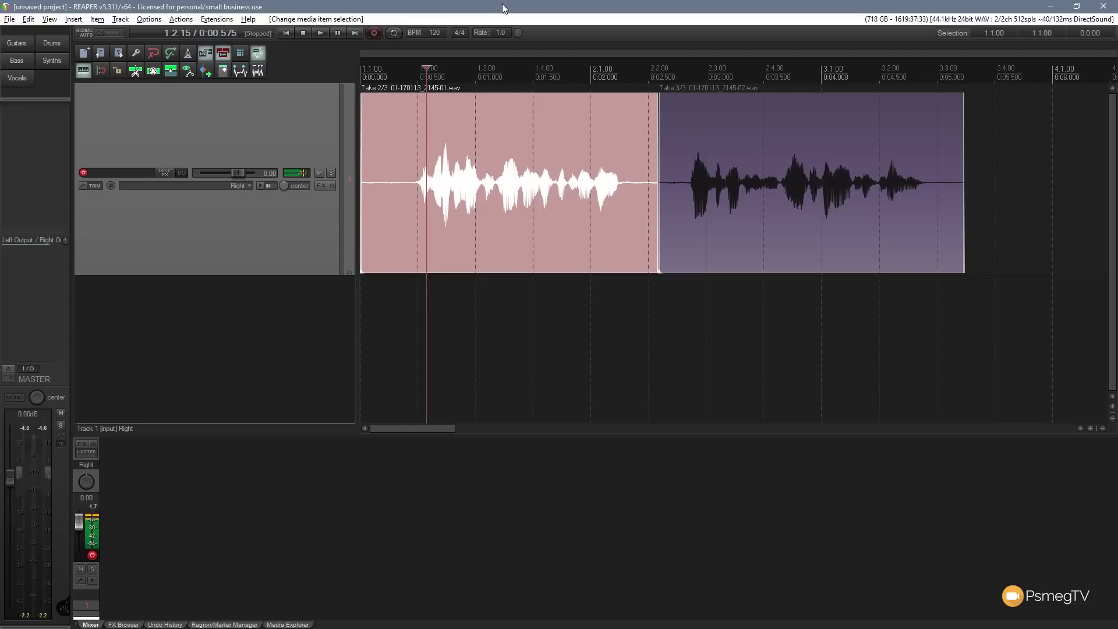
key("ctrl+l")
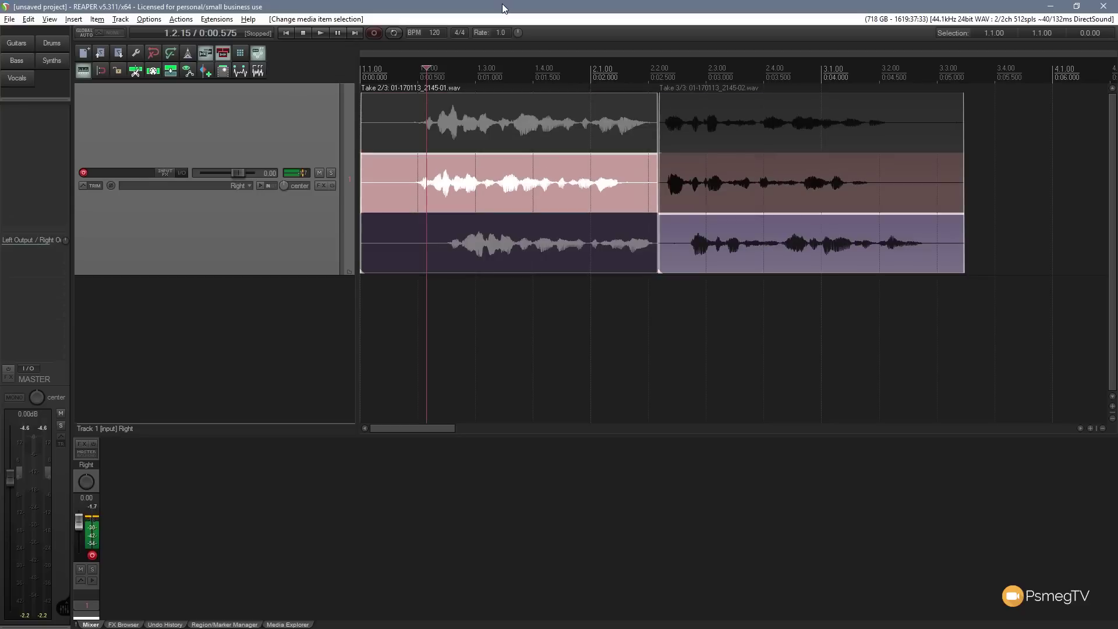
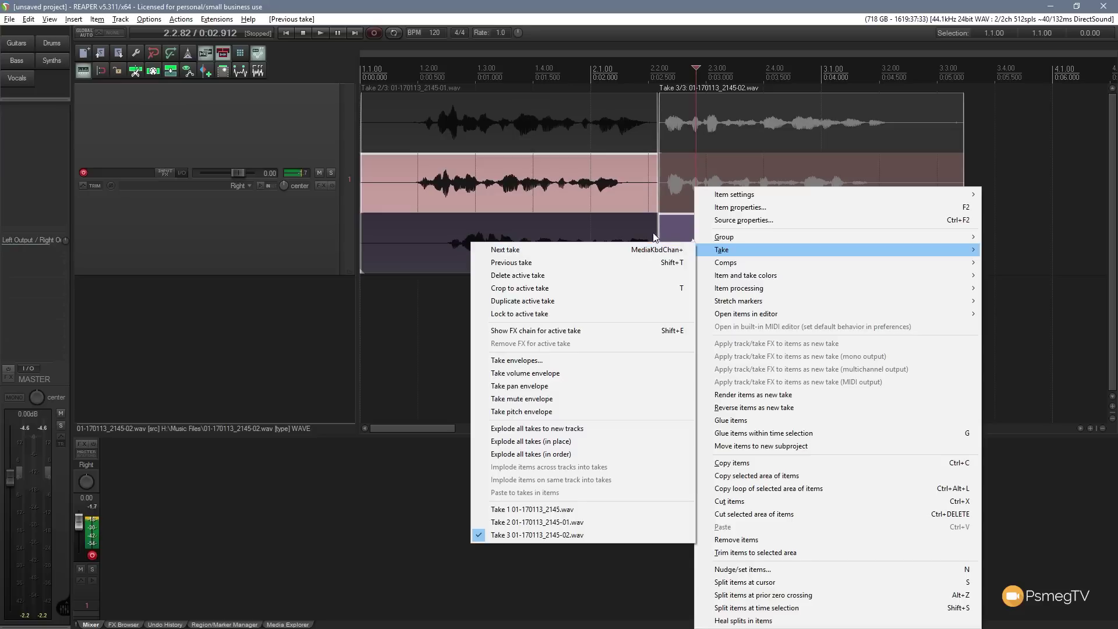
Select the second section and cycle backwards through its takes until take 3 is active again.
left_click(673, 232)
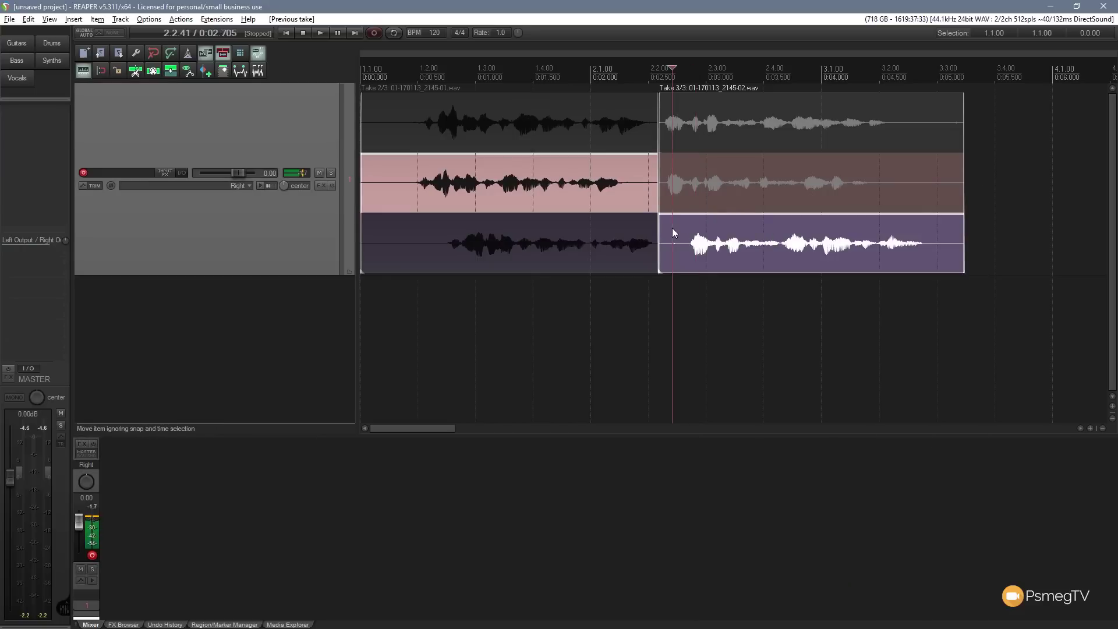
key("shift+t")
key("shift+t")
key("shift+t")
key("shift+t")
key("shift+t")
key("shift+t")
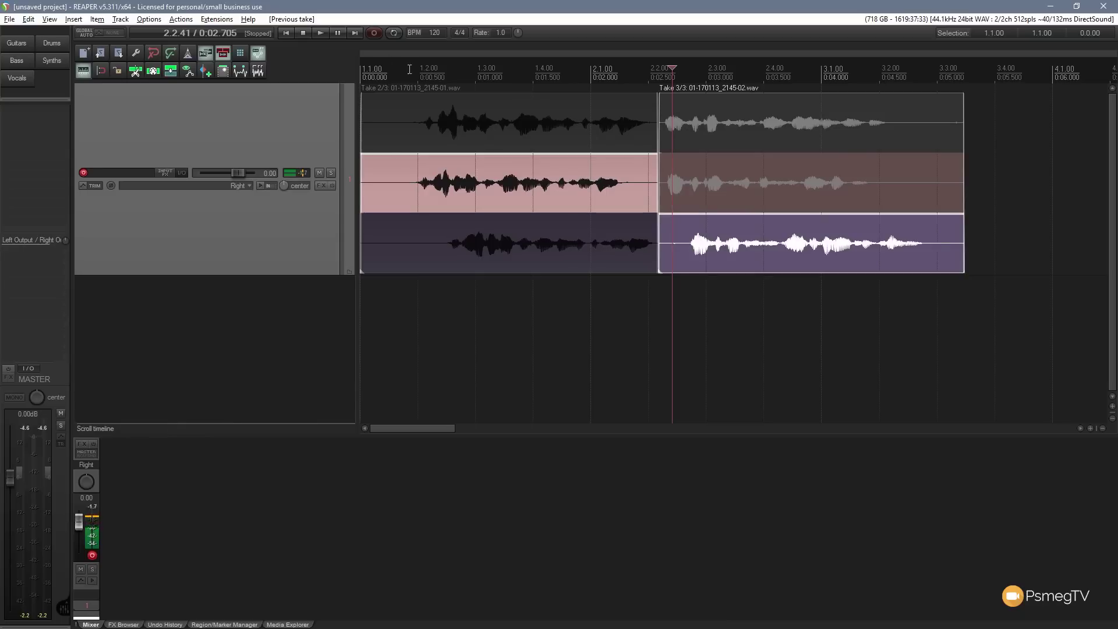
right_click(680, 211)
mouse_move(734, 249)
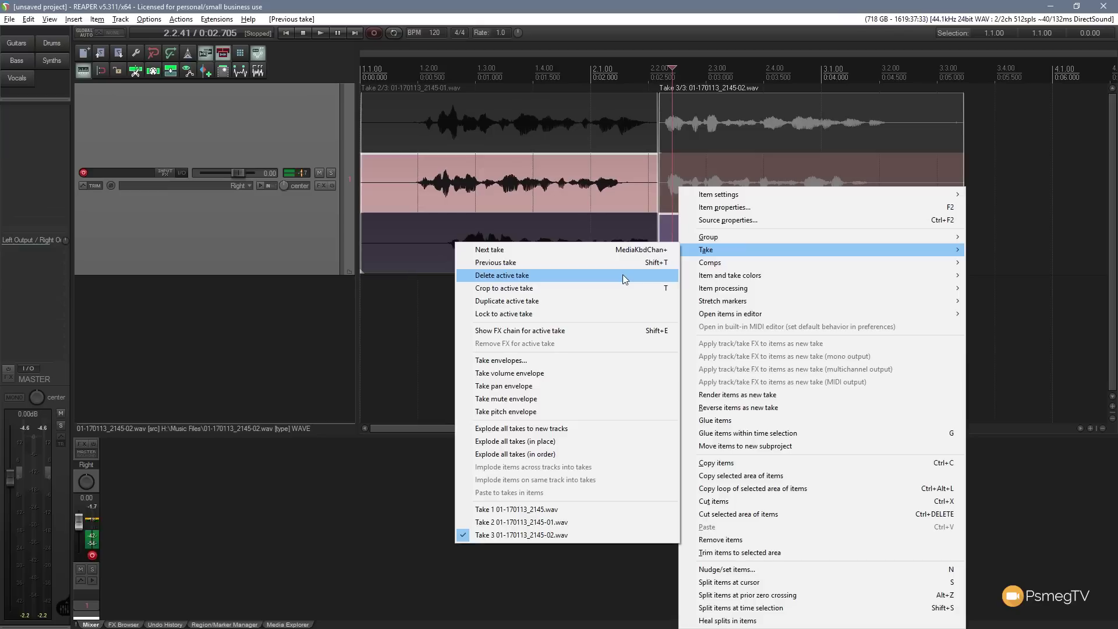
left_click(754, 157)
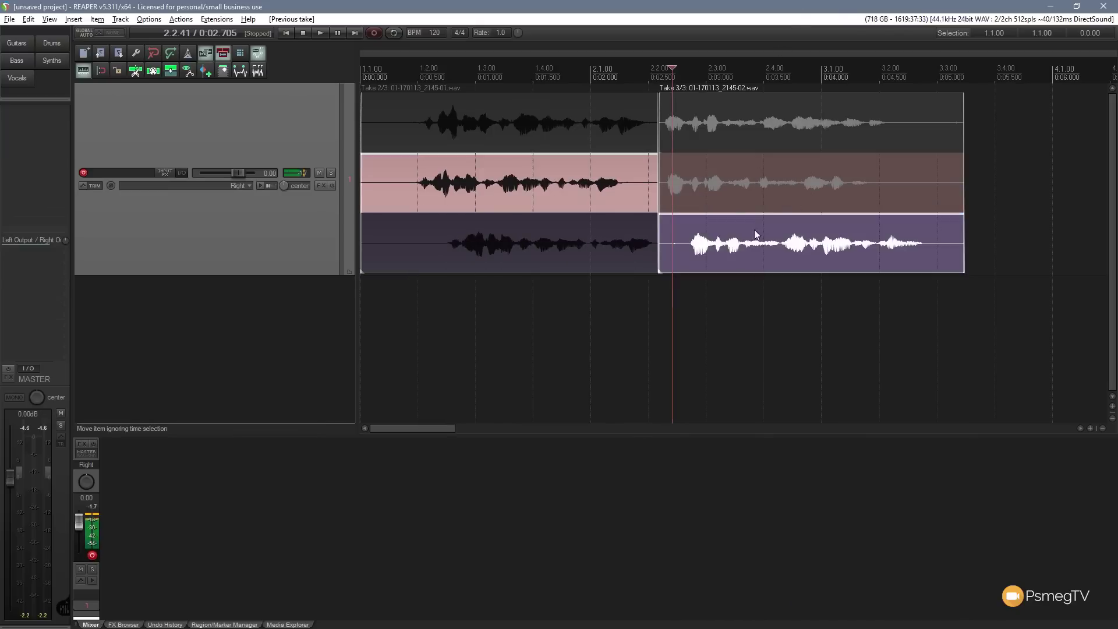
Activate take 1 in the second section, and delete that take before undoing the deletion.
left_click(749, 109)
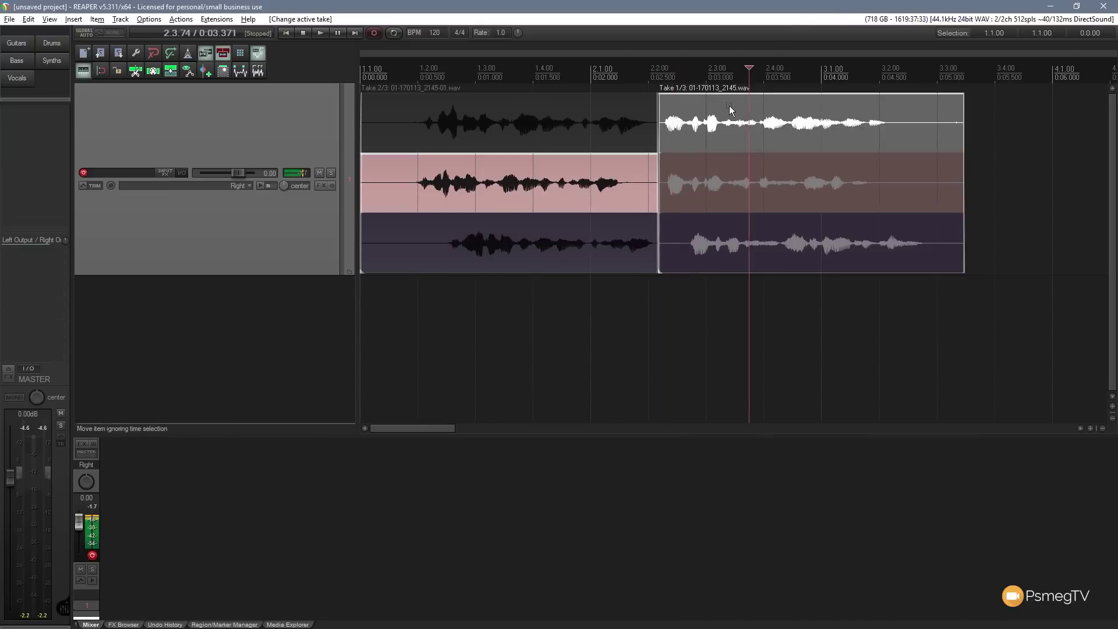
right_click(749, 109)
mouse_move(777, 171)
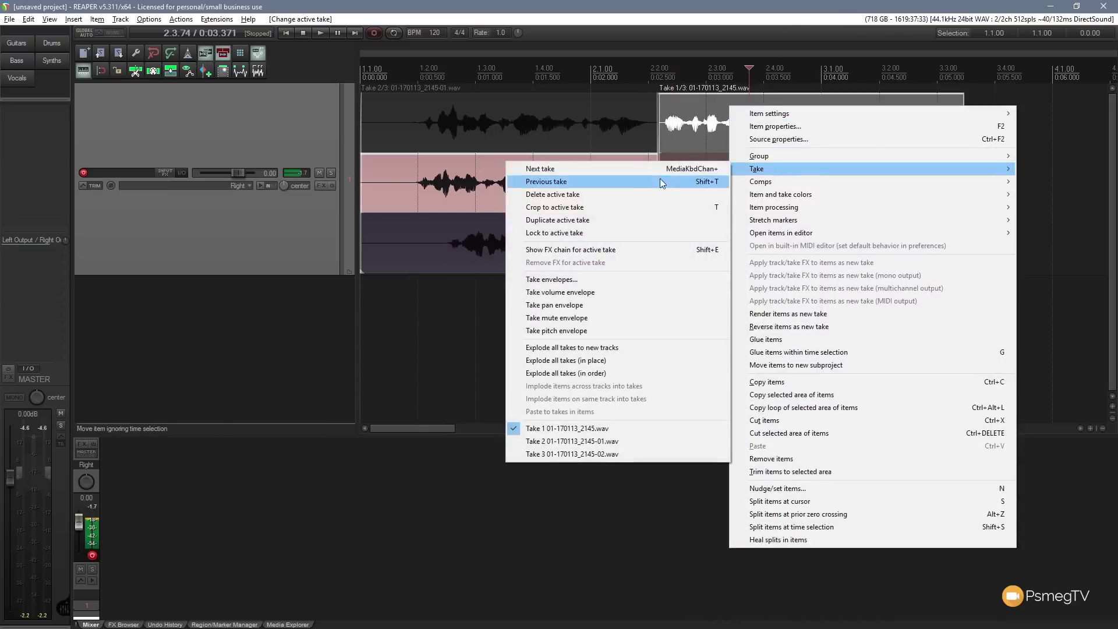
left_click(595, 196)
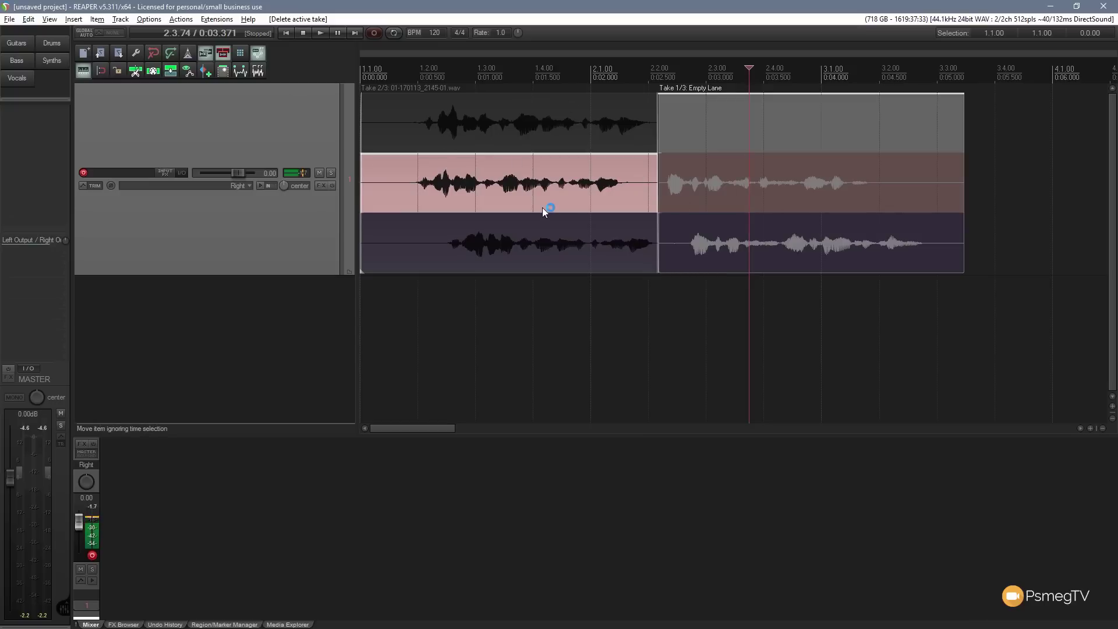
left_click(702, 165)
Try cropping the second section to its active take.
right_click(712, 141)
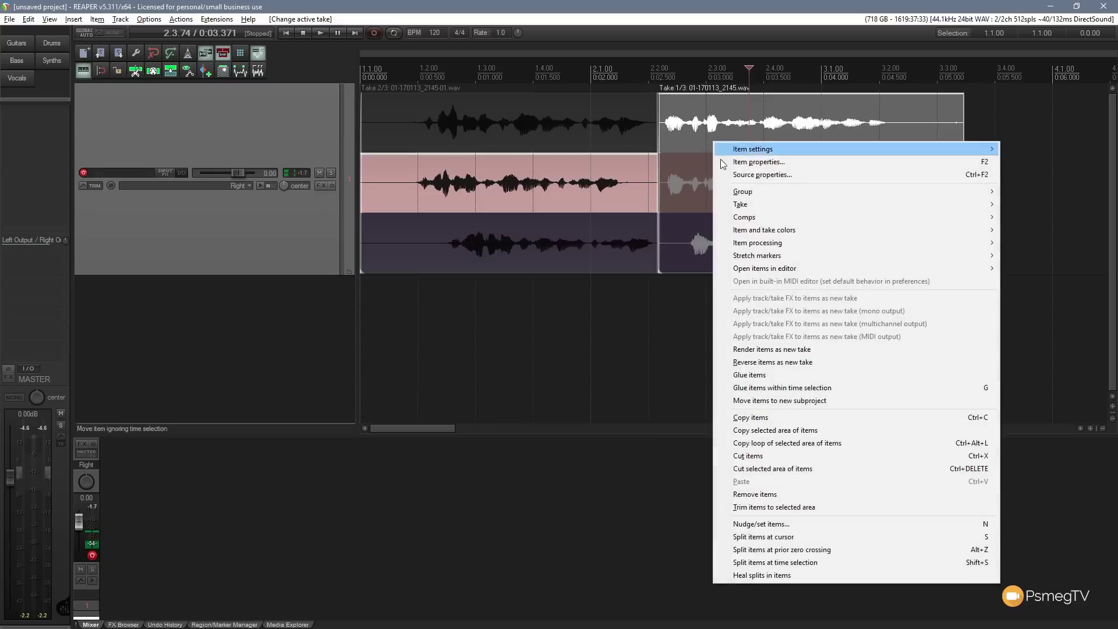
mouse_move(751, 205)
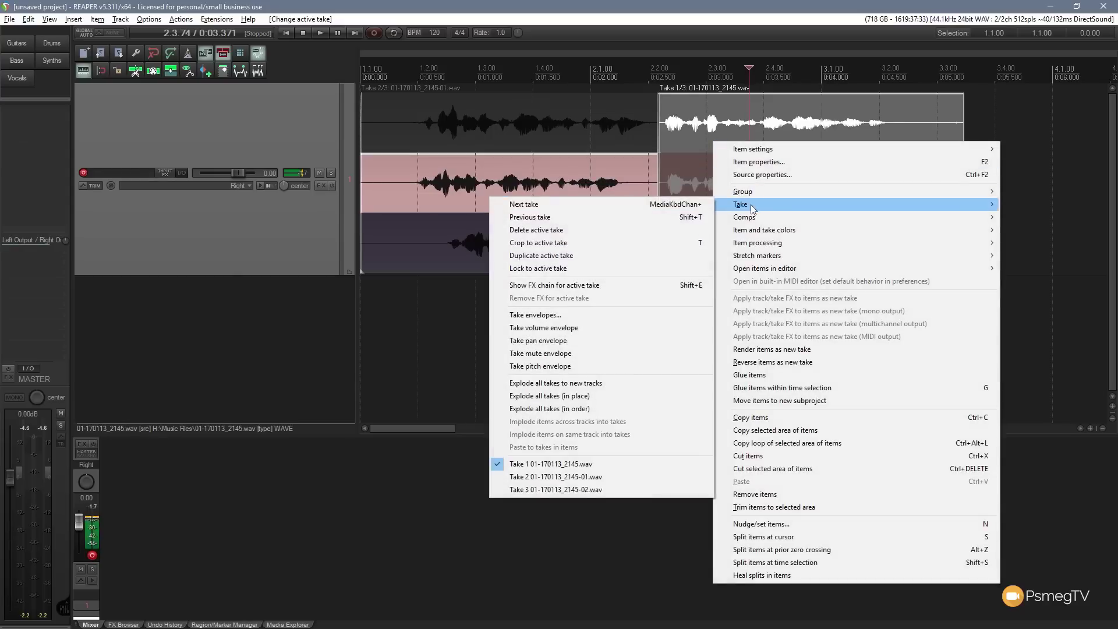
left_click(587, 241)
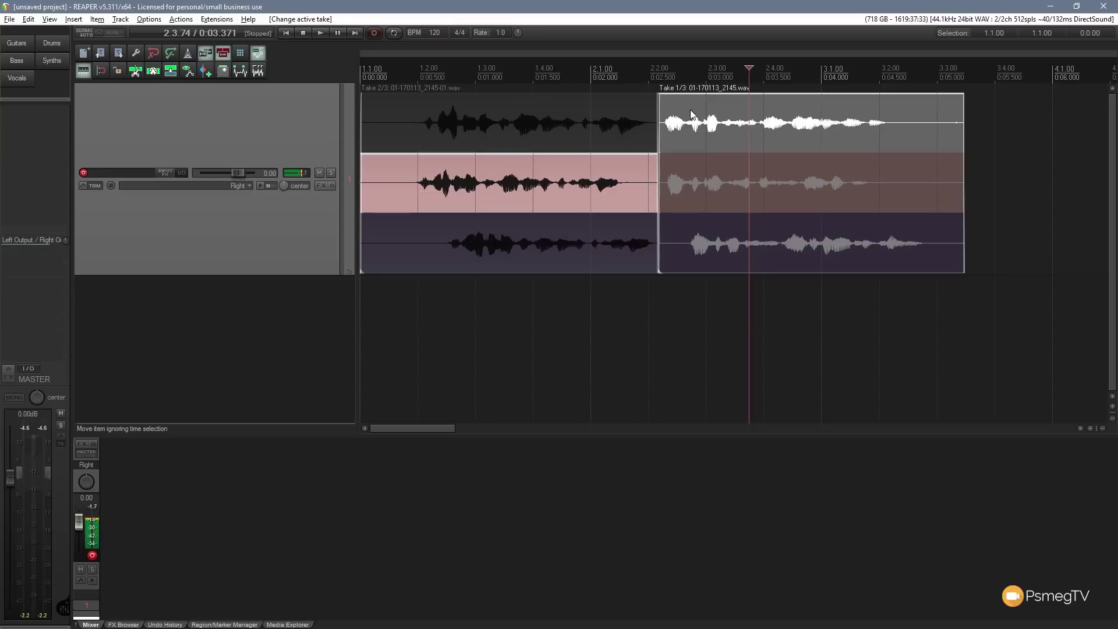
Move the second section away, trim the first section's end to about 0:02.5, and move the second section back against it.
left_click_drag(690, 108, 1067, 102)
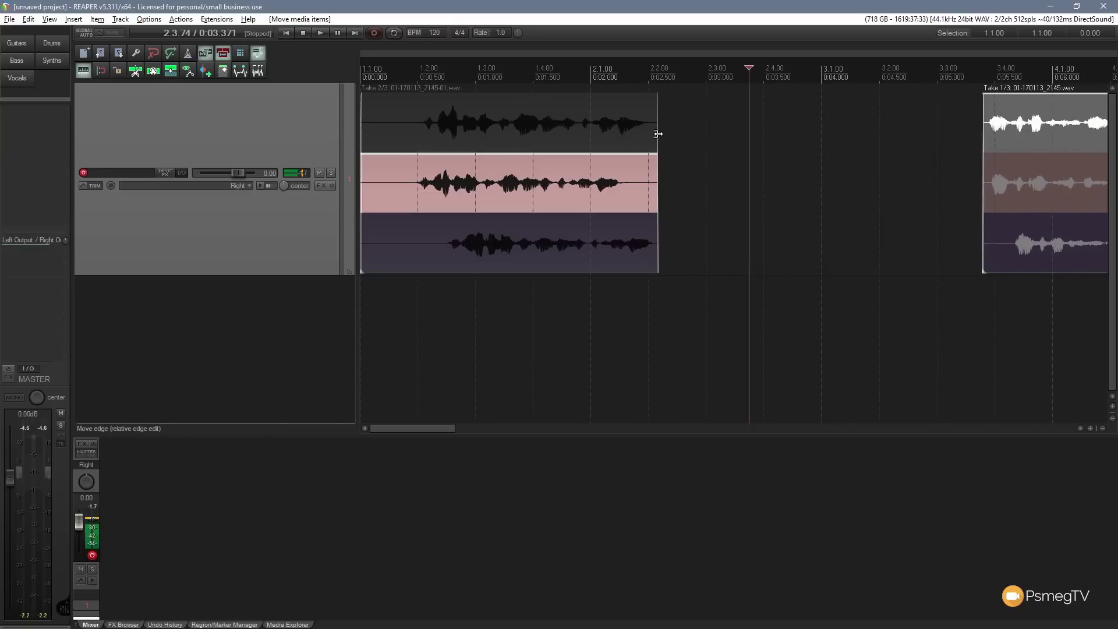
mouse_move(658, 133)
left_mouse_down()
mouse_move(894, 130)
mouse_move(651, 129)
left_mouse_up()
left_click_drag(1051, 123, 716, 121)
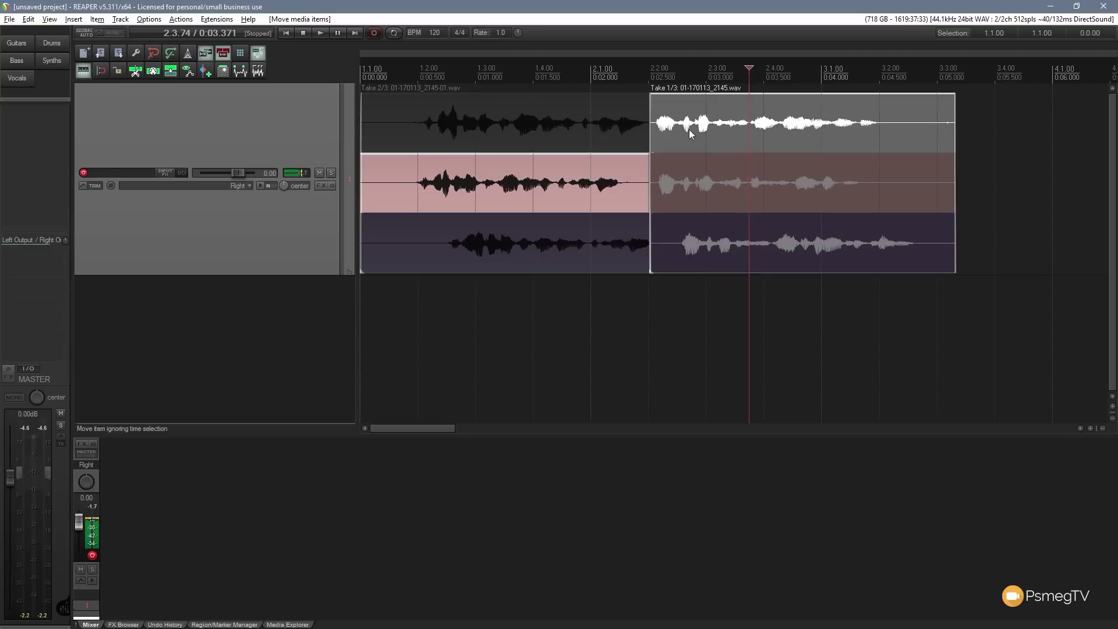
Explode all takes of the second section to new tracks and undo the explode.
right_click(696, 130)
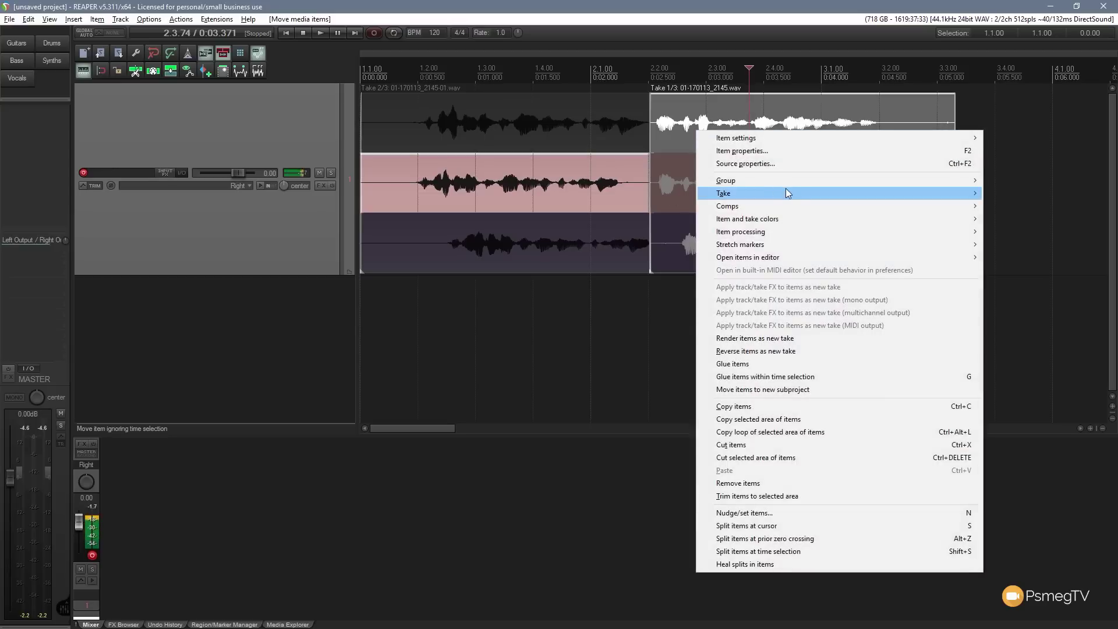
mouse_move(786, 190)
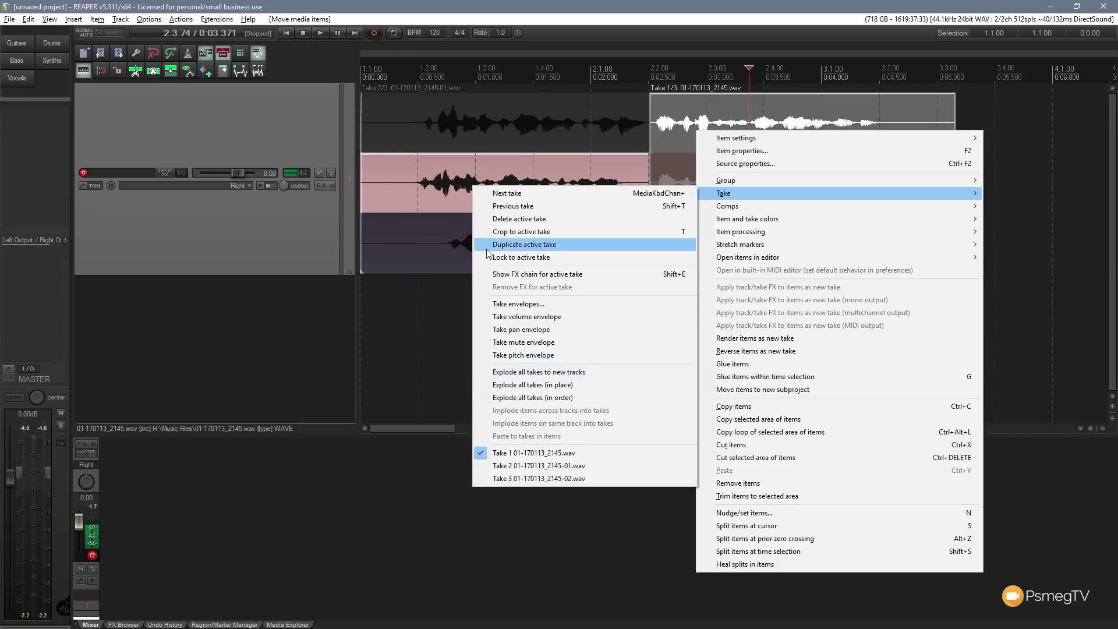
left_click(579, 378)
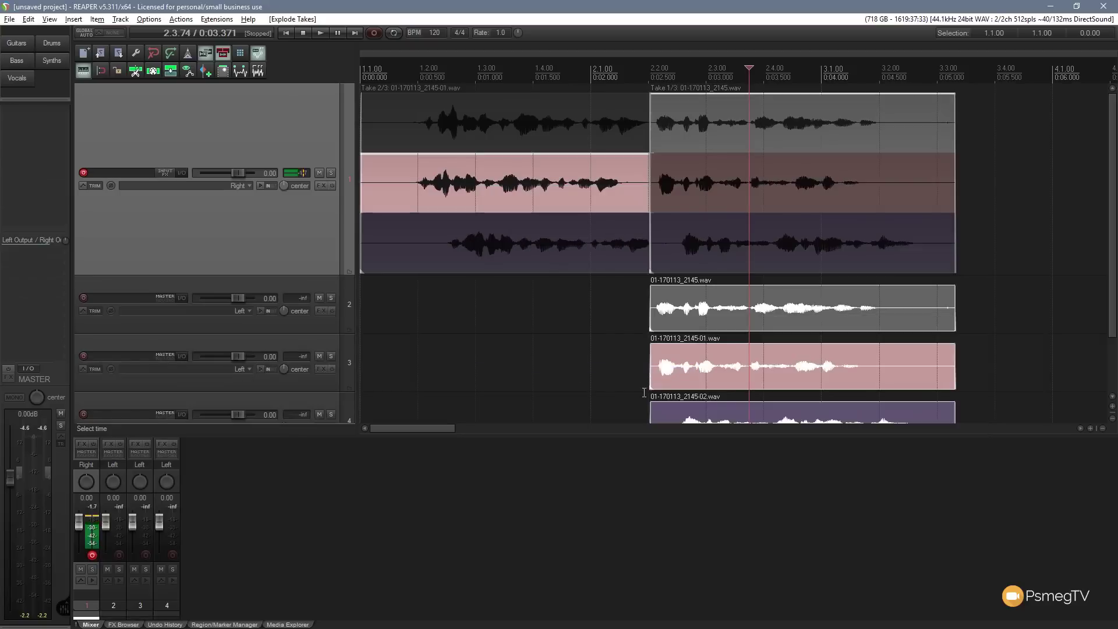
scroll(637, 196, "down", 2)
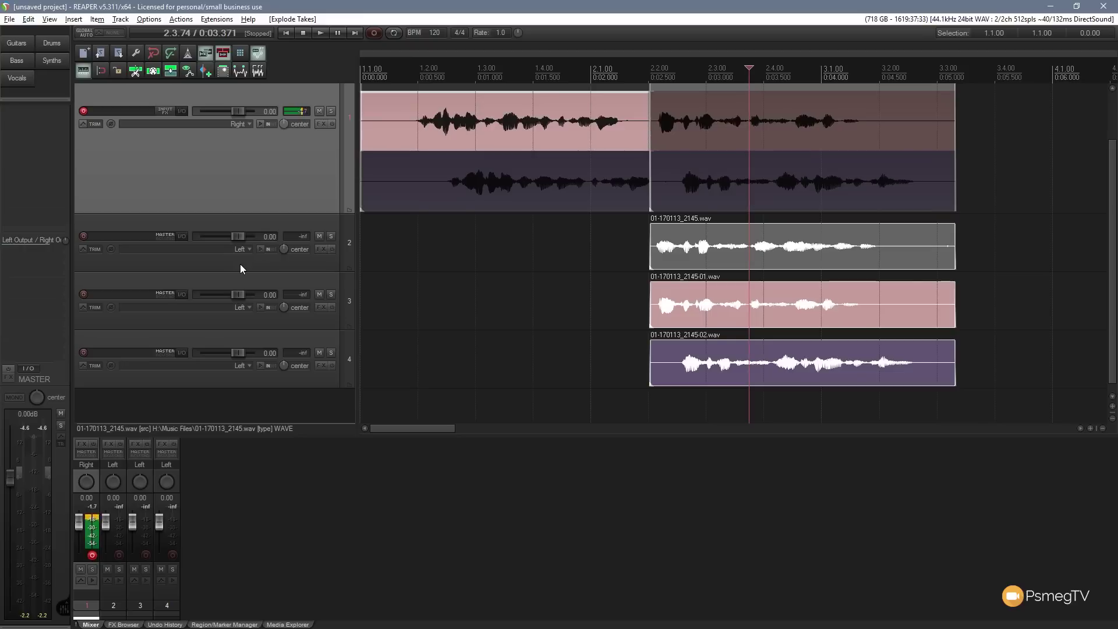
key("ctrl+z")
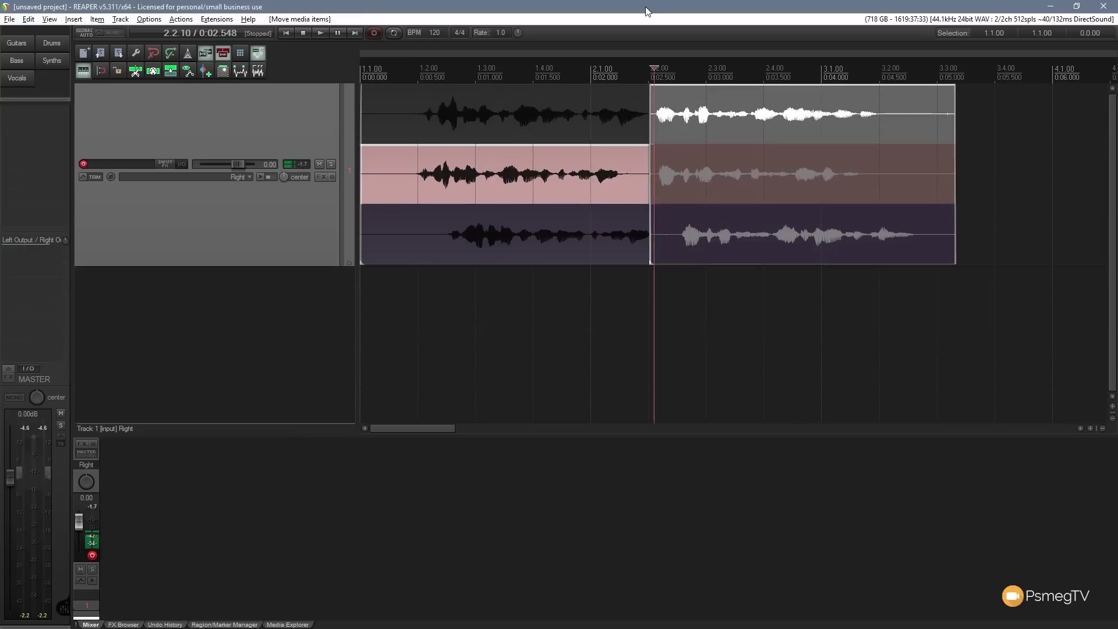
Explode all takes of the second section in place and select an item in the overlapping stack.
right_click(701, 120)
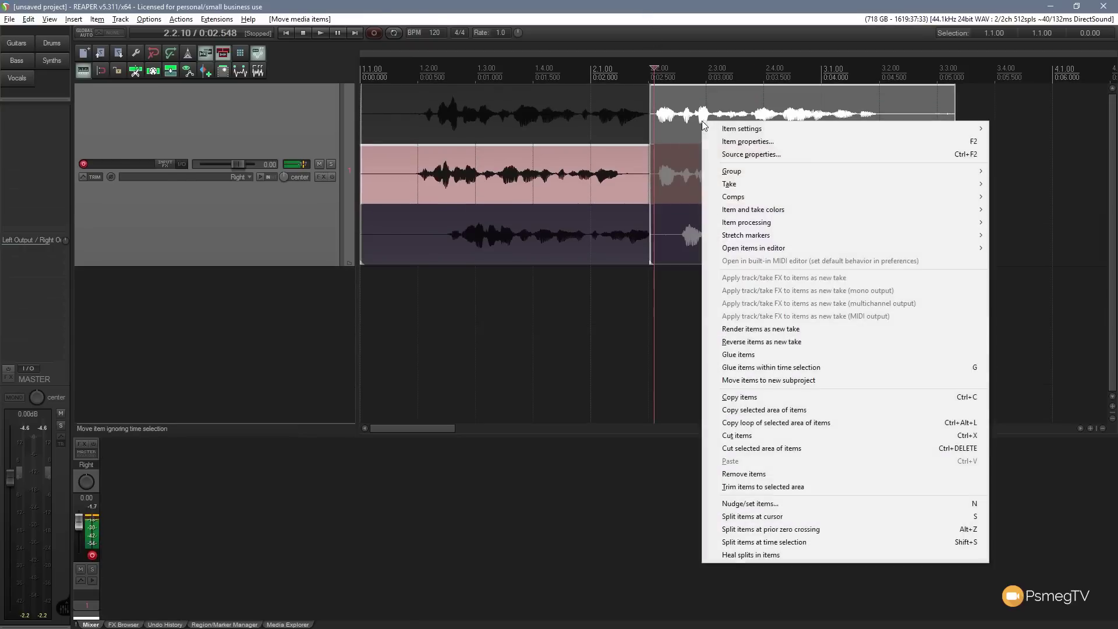
mouse_move(754, 183)
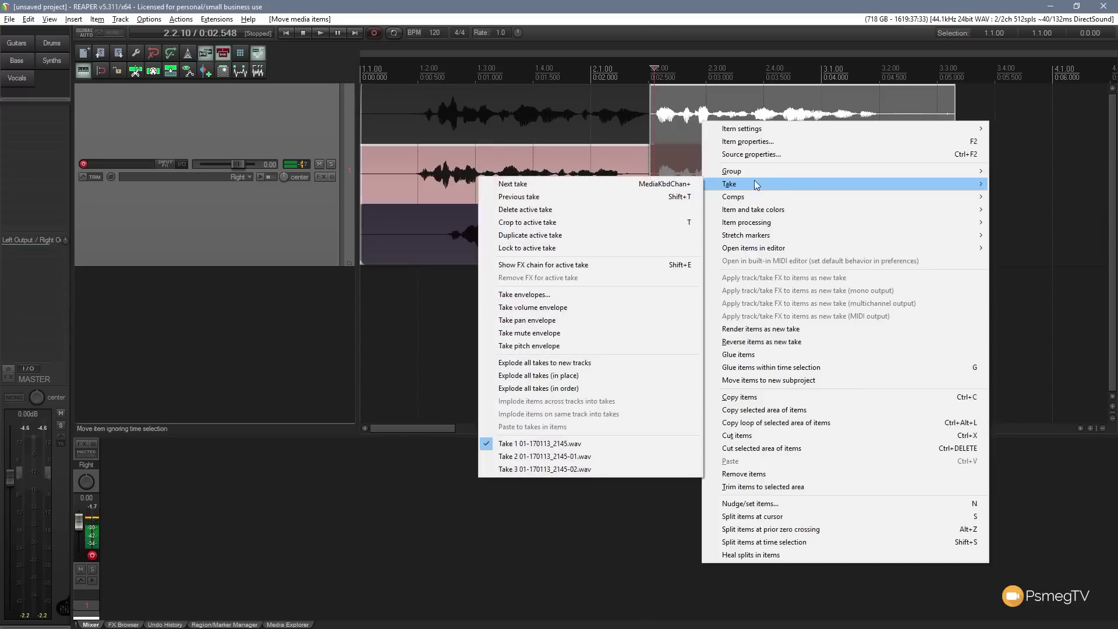
left_click(584, 378)
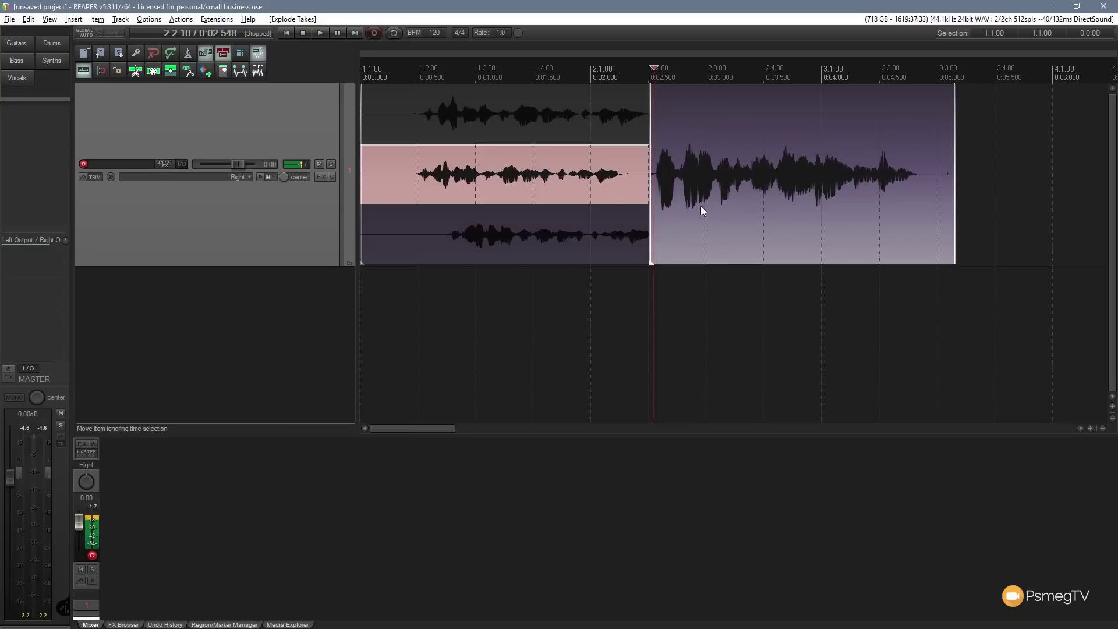
left_click(745, 188)
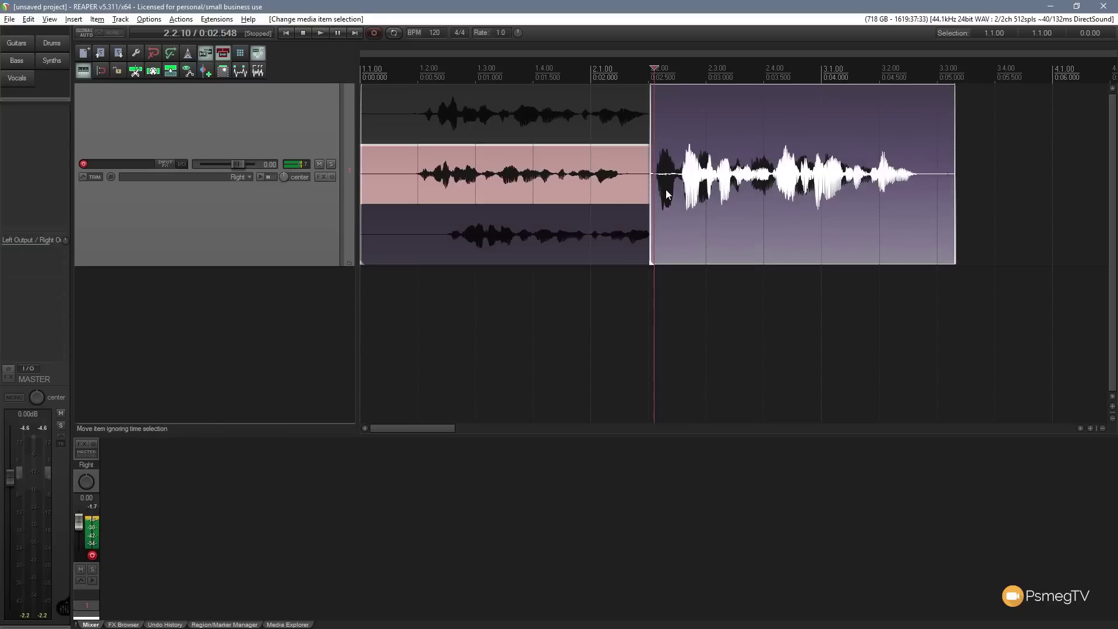
Play the overlapping takes from the start of the second section and undo the in-place explode.
left_click(650, 298)
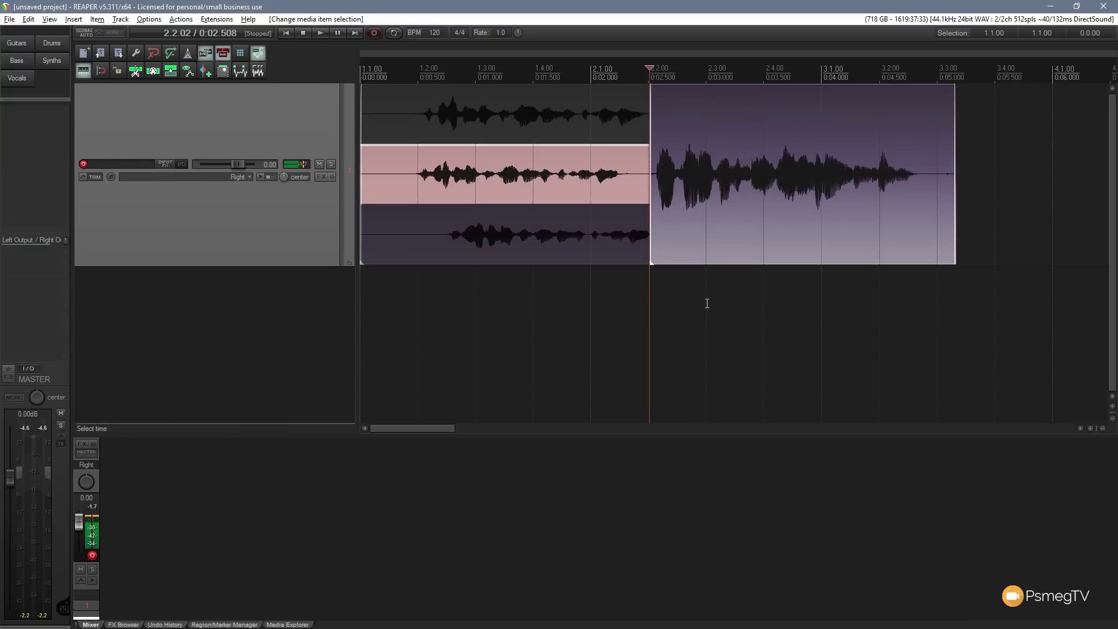
left_click(321, 34)
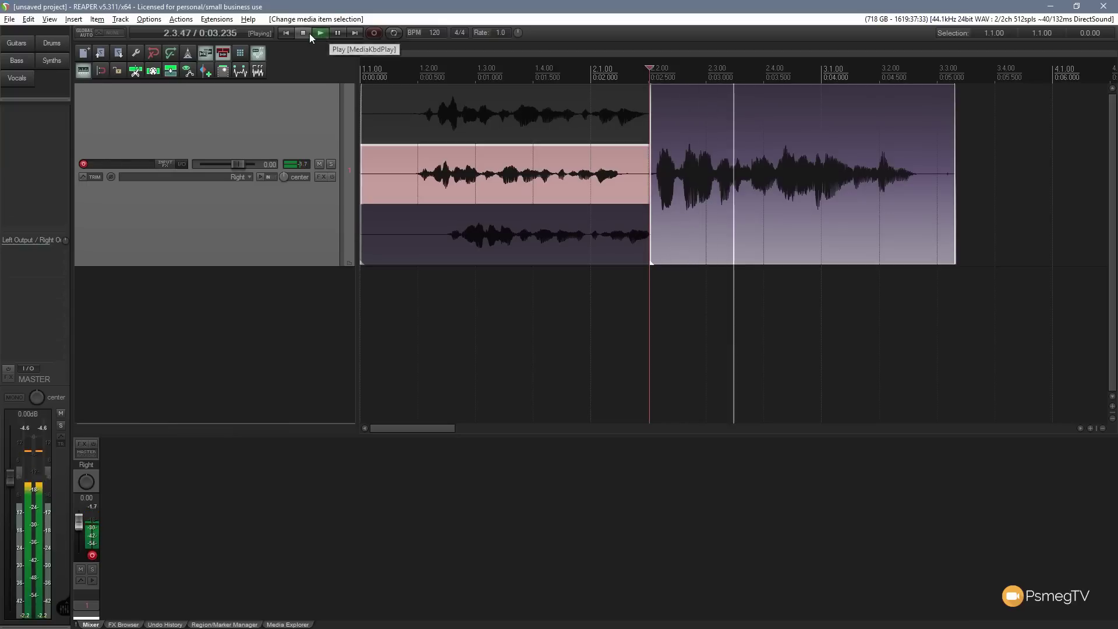
left_click(307, 34)
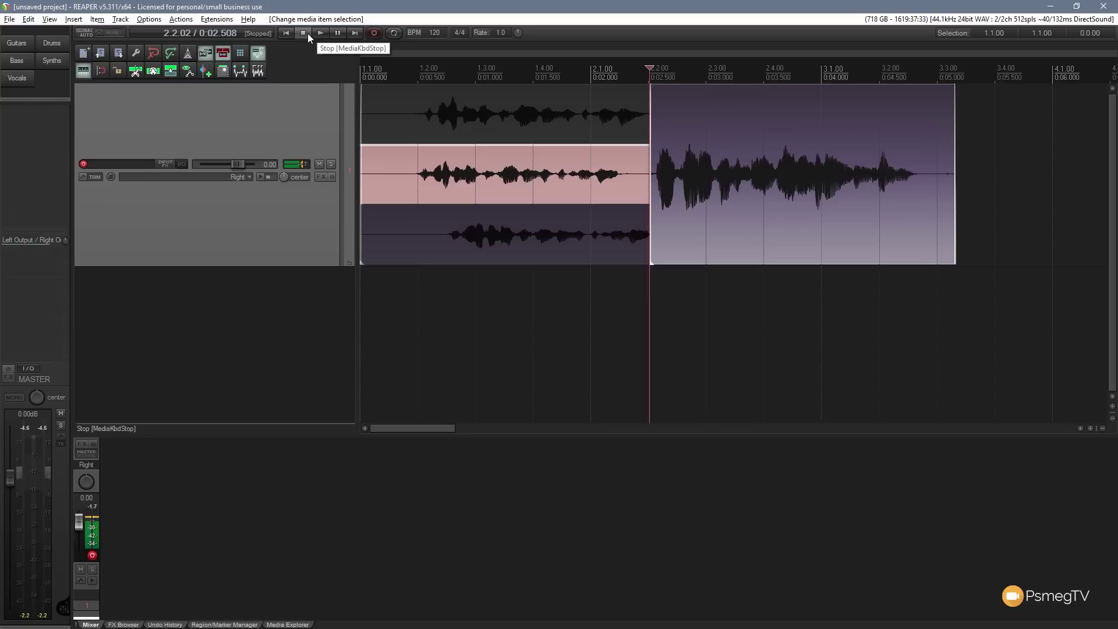
key("ctrl+z")
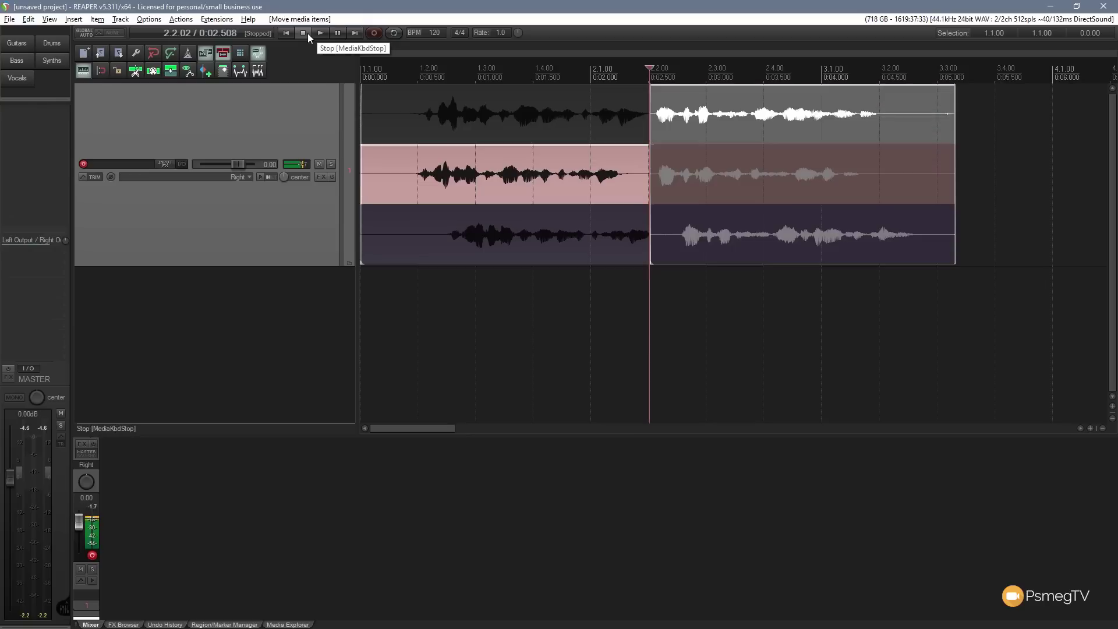
Explode all takes of the second section in order along the track and undo the explode.
right_click(732, 119)
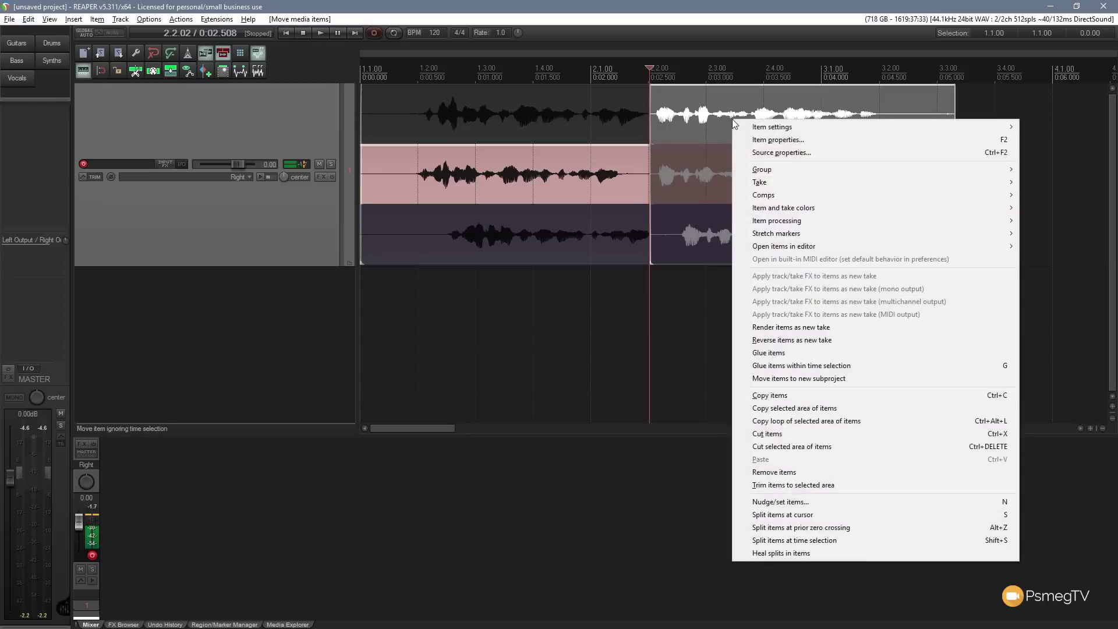
mouse_move(792, 184)
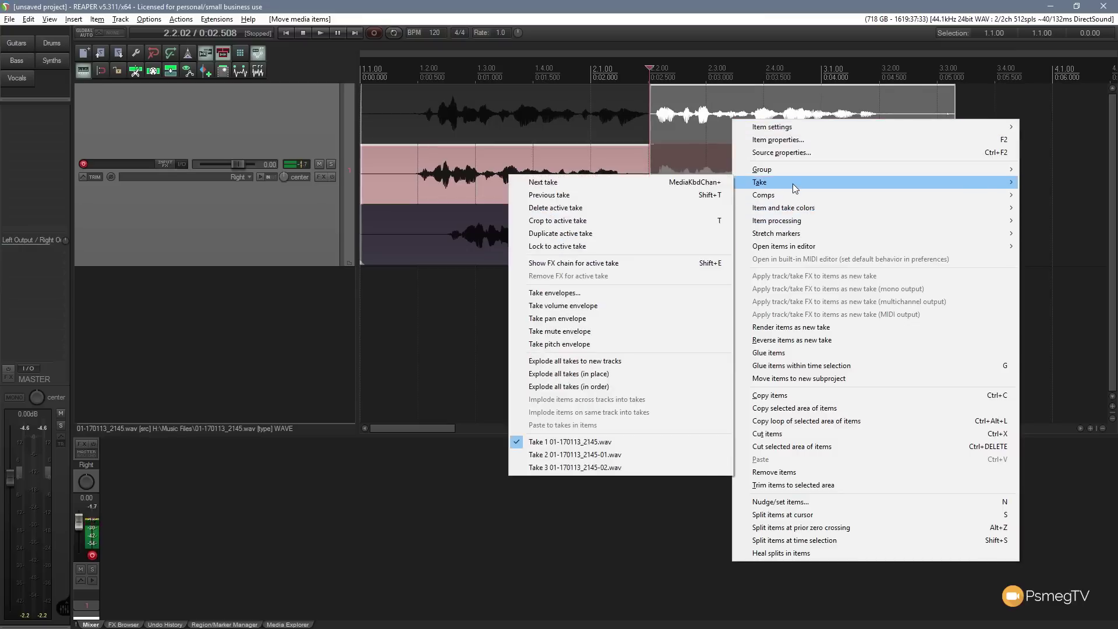
left_click(573, 387)
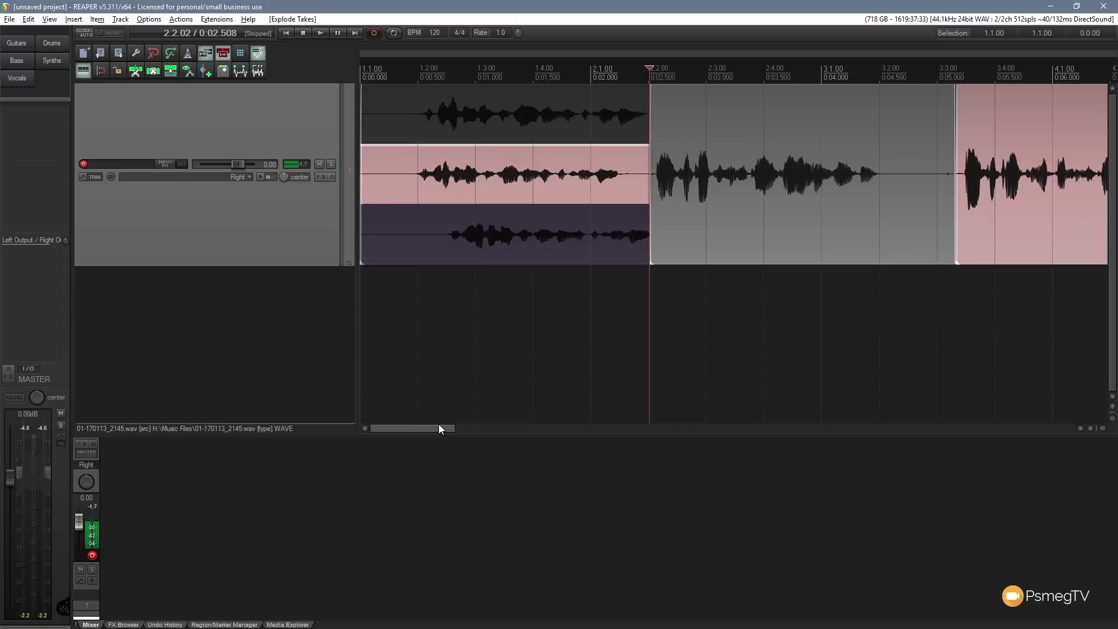
left_click_drag(440, 430, 464, 429)
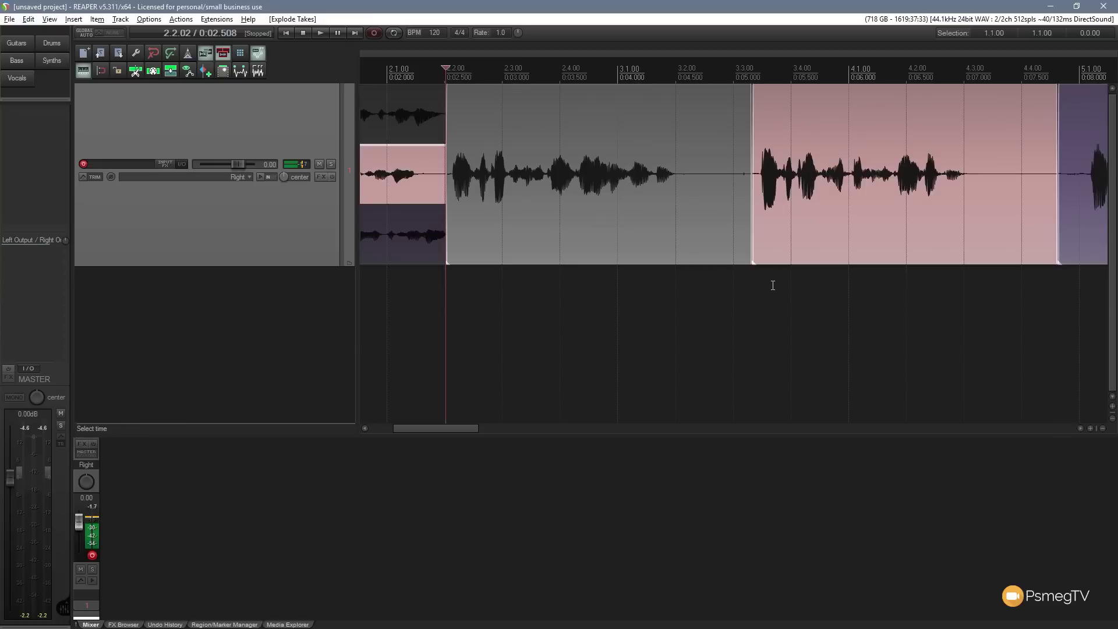
key("ctrl+z")
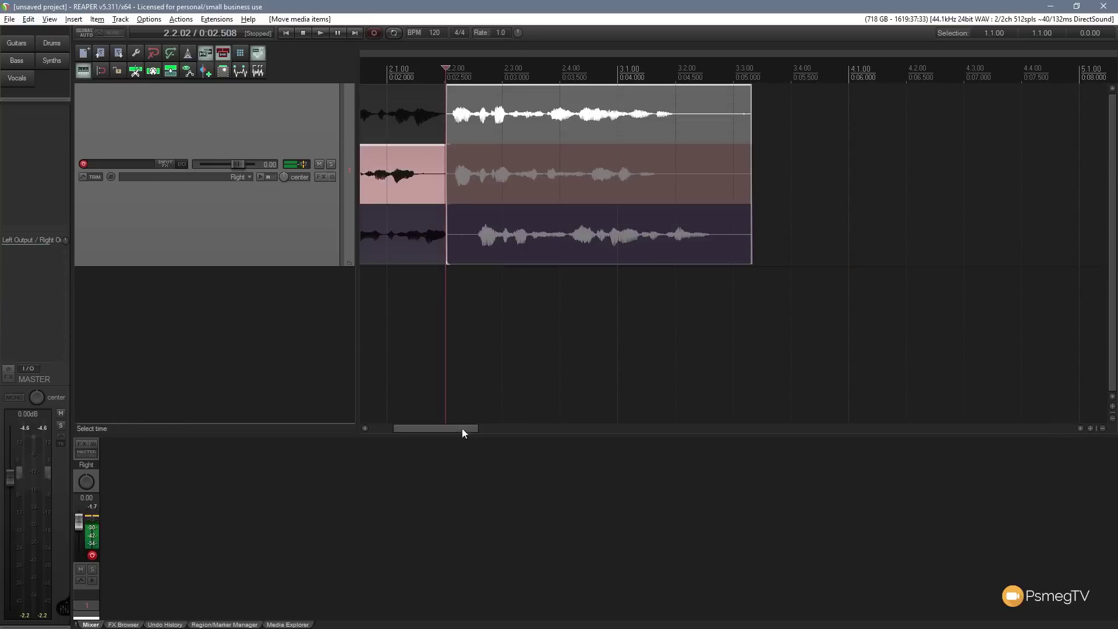
left_click_drag(462, 431, 439, 429)
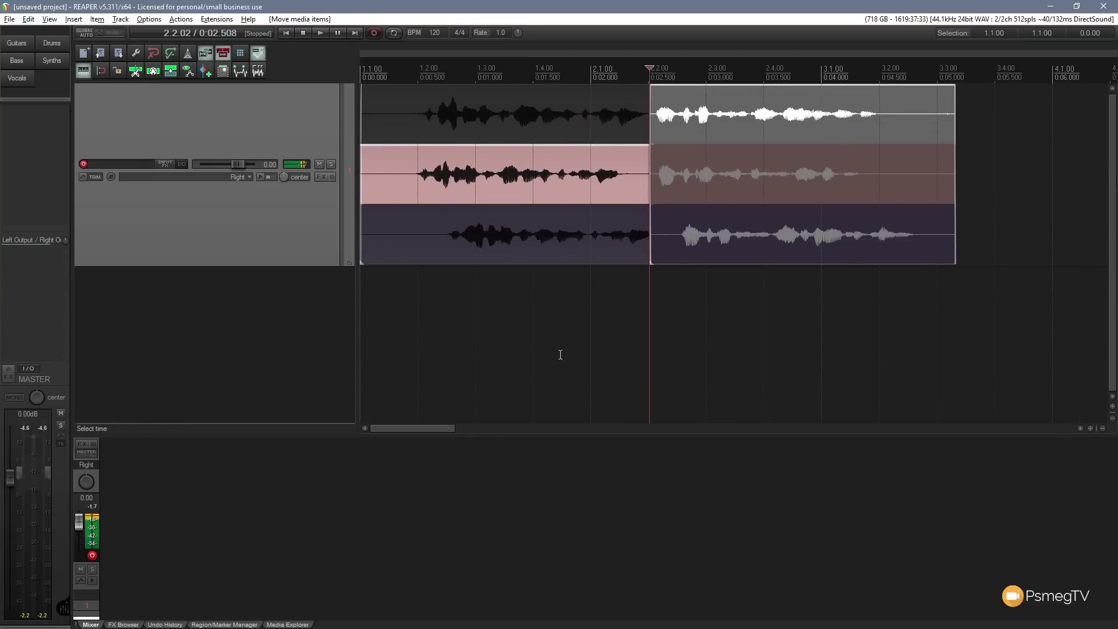
Crop the second section to its active take 1 and glue the first section with take 2 active.
left_click(766, 112)
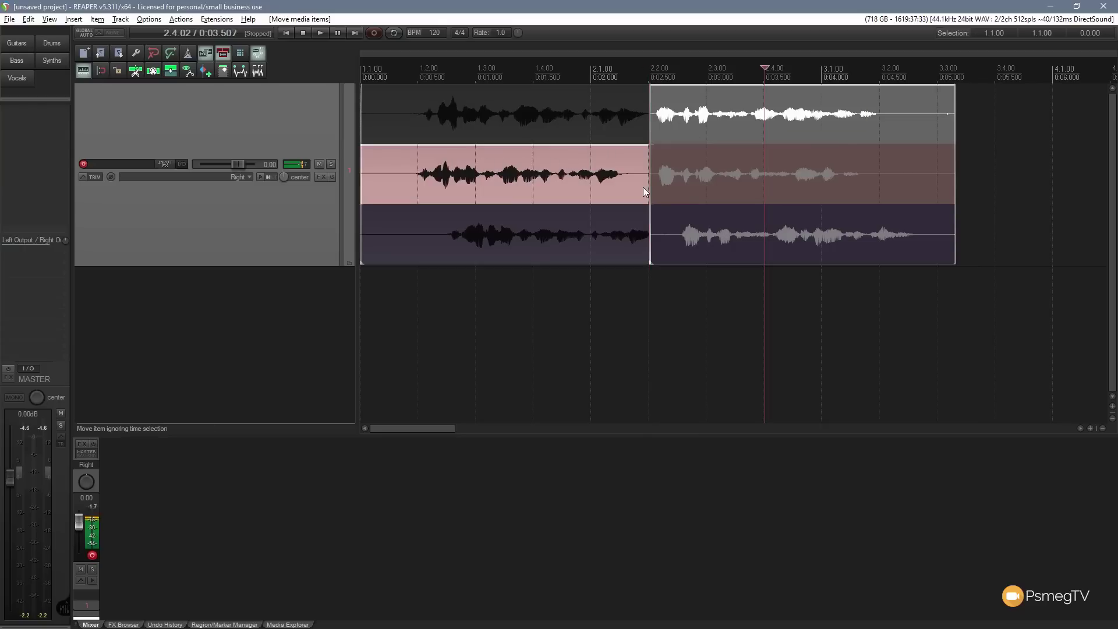
key("alt+shift+t")
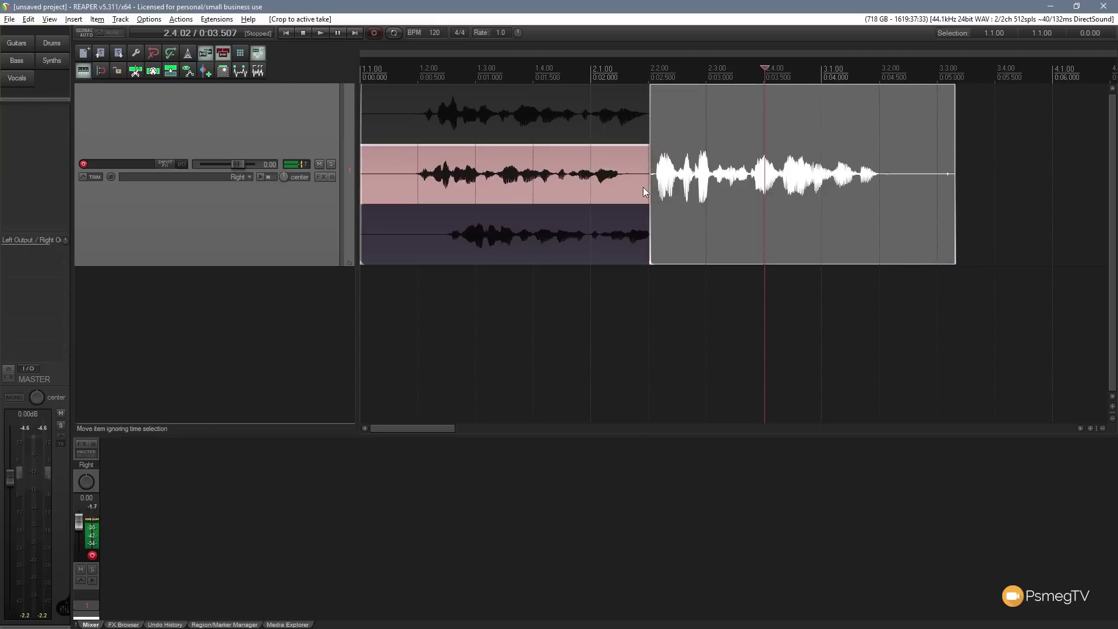
left_click(581, 157)
key("ctrl+g")
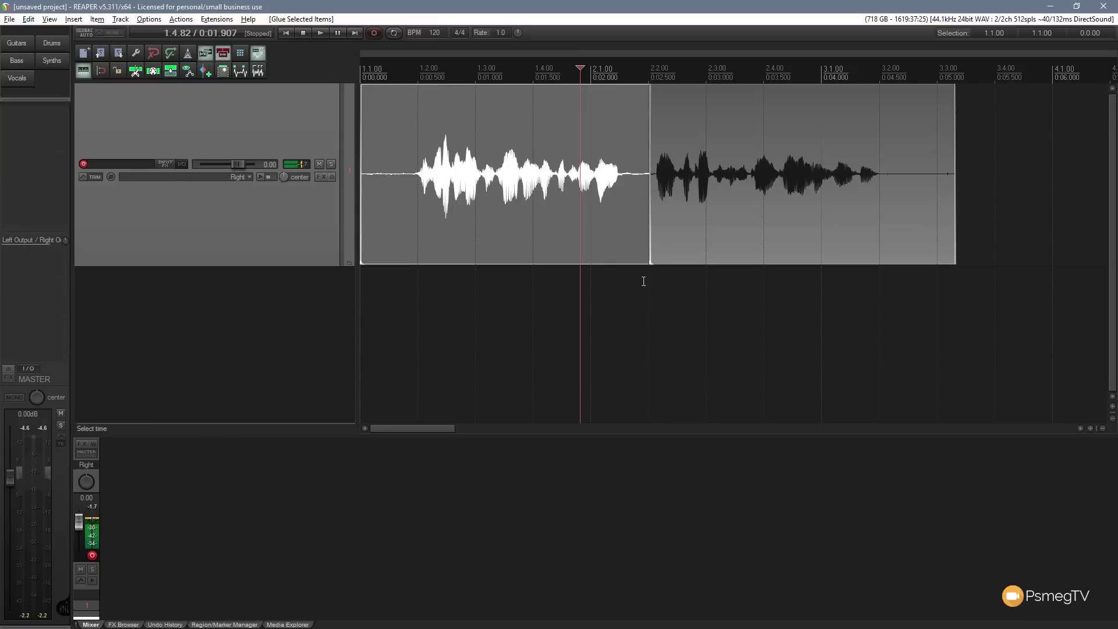
Undo the glue of the first section and the crop of the second section.
key("ctrl+z")
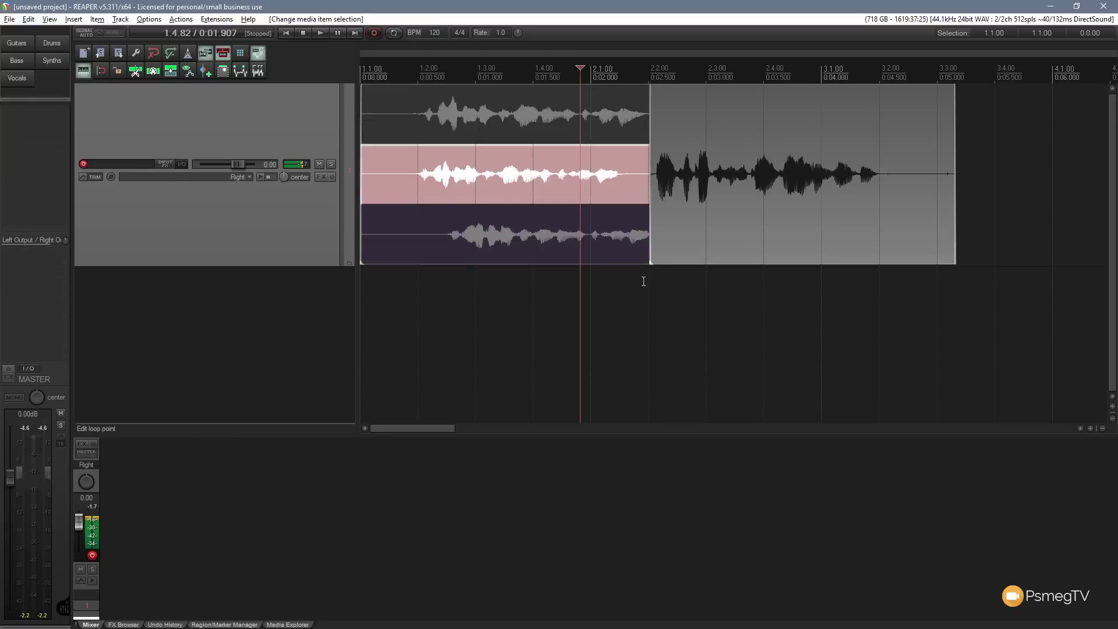
key("ctrl+z")
key("ctrl+z")
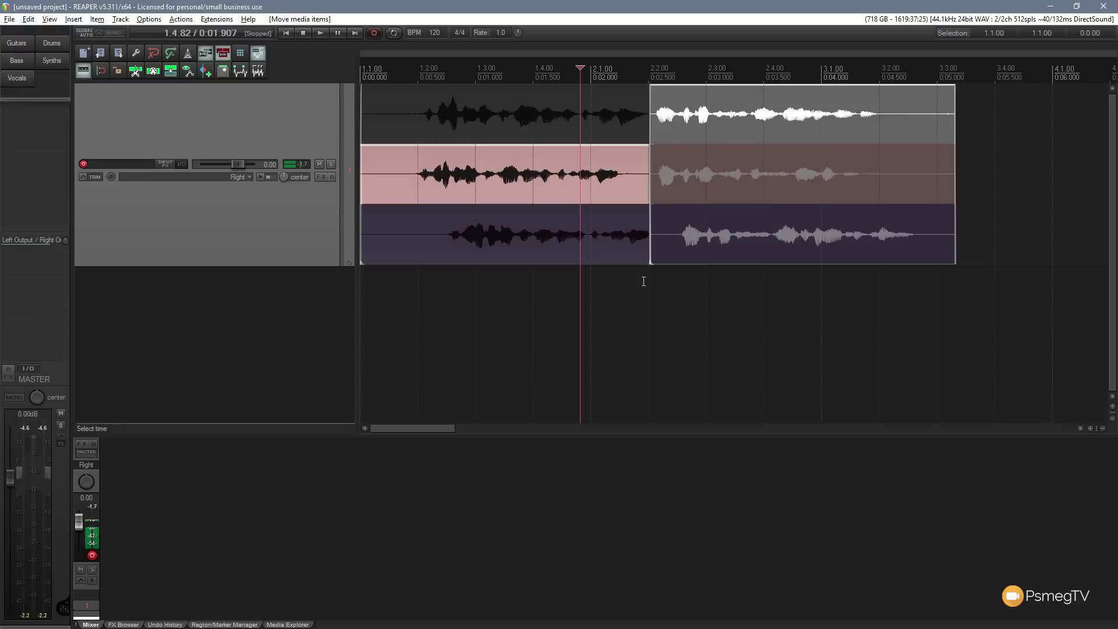